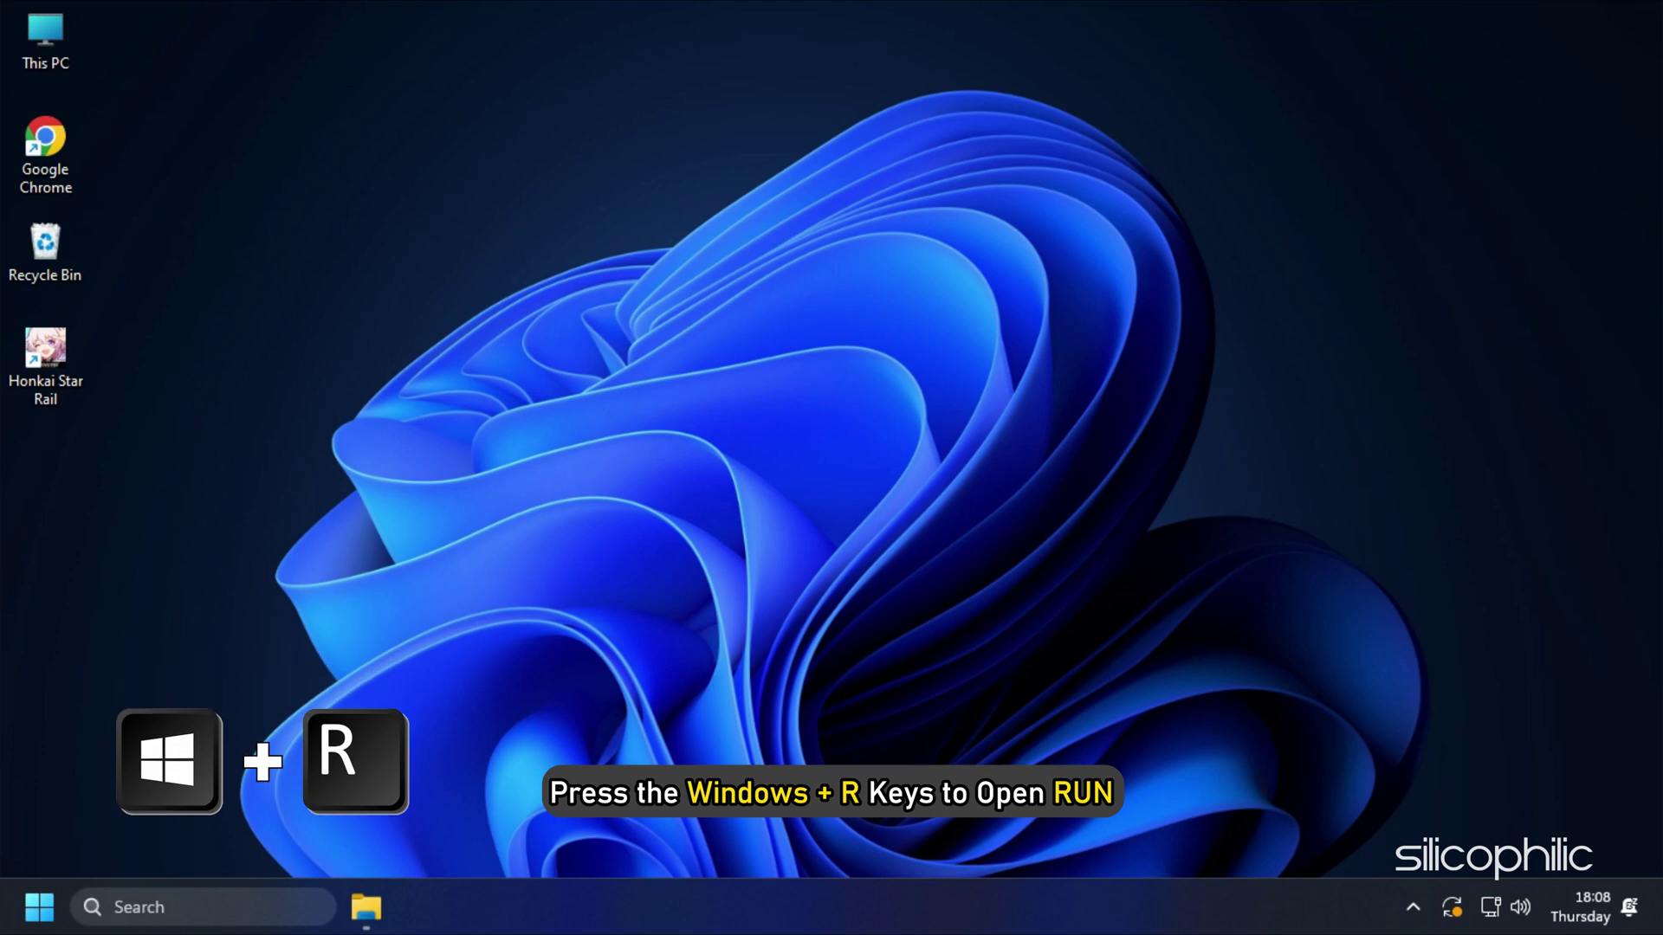
Step: Launch Registry Editor with regedit and approve the admin prompt
{"action": "key", "text": "super+r"}
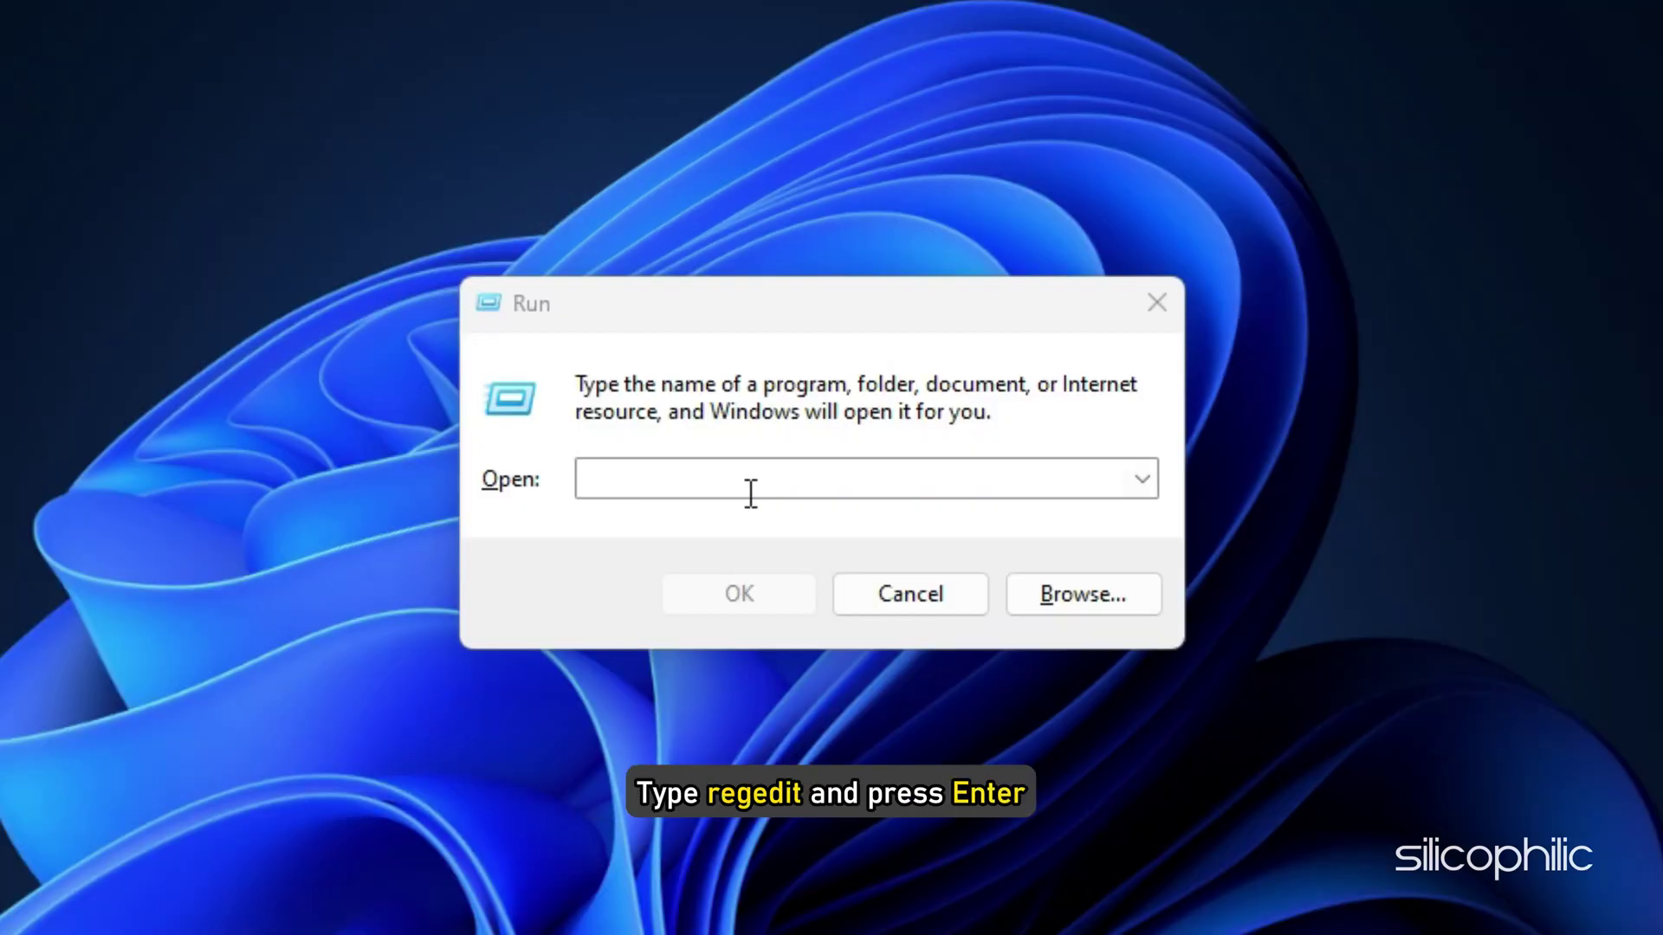
{"action": "left_click", "coordinate": [783, 476]}
{"action": "type", "text": "regedit"}
{"action": "key", "text": "Return"}
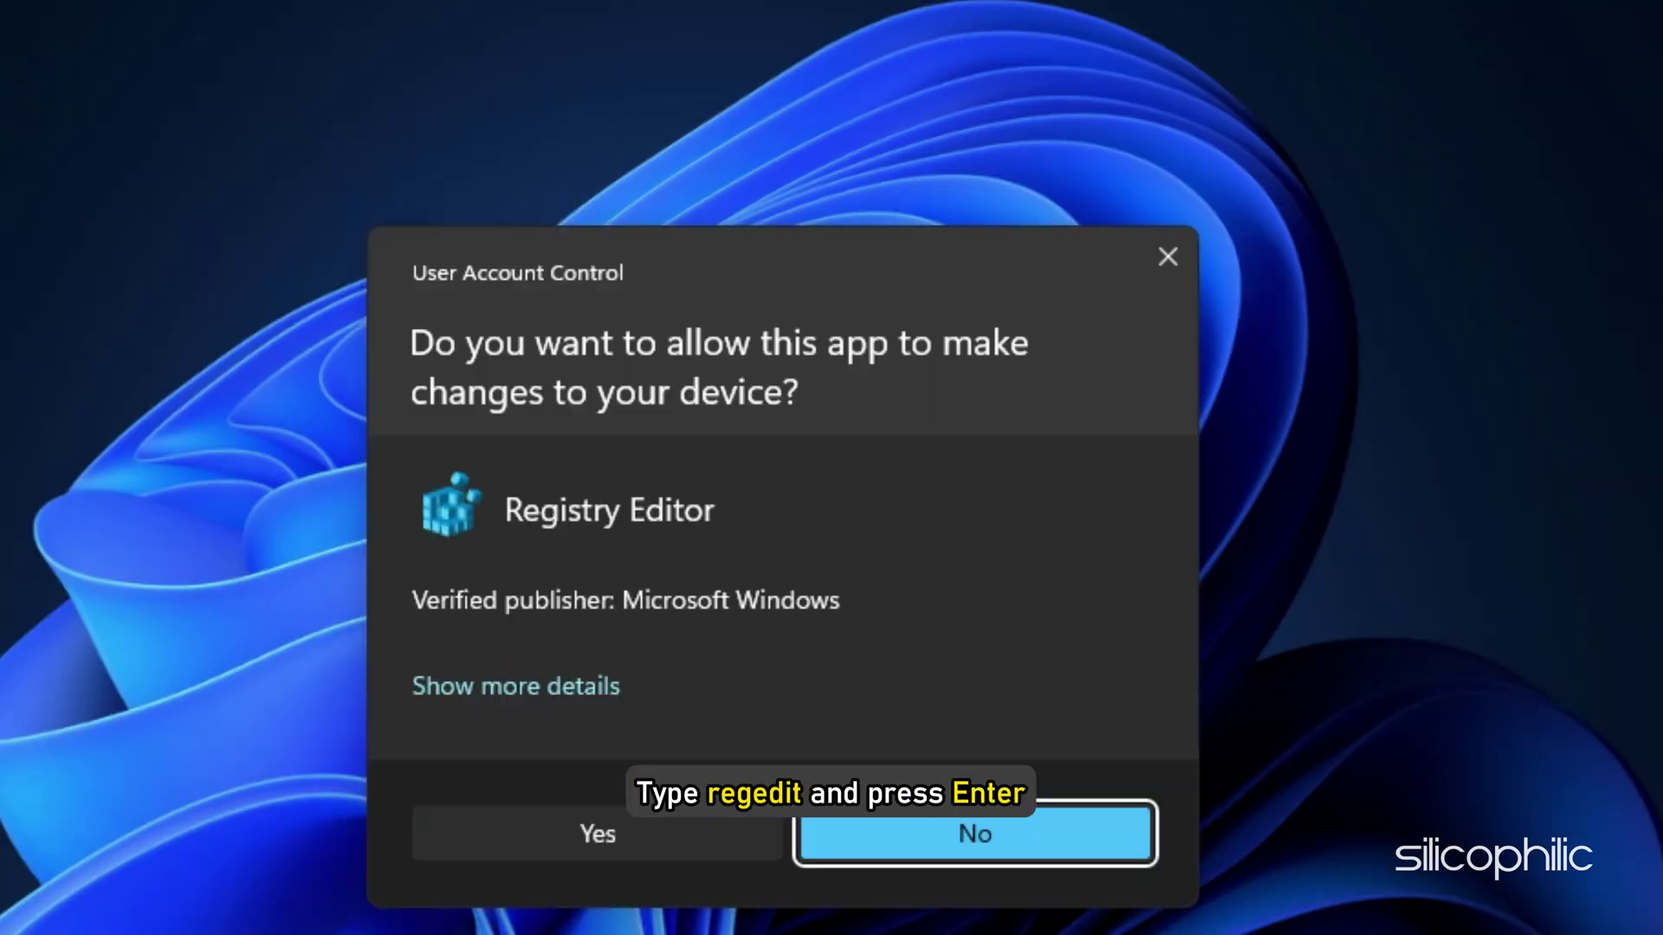
{"action": "left_click", "coordinate": [676, 835]}
Step: Under HKEY_CURRENT_USER\Software, delete the Cognosphere key and then the miHoYoSDK key
{"action": "left_click", "coordinate": [63, 168]}
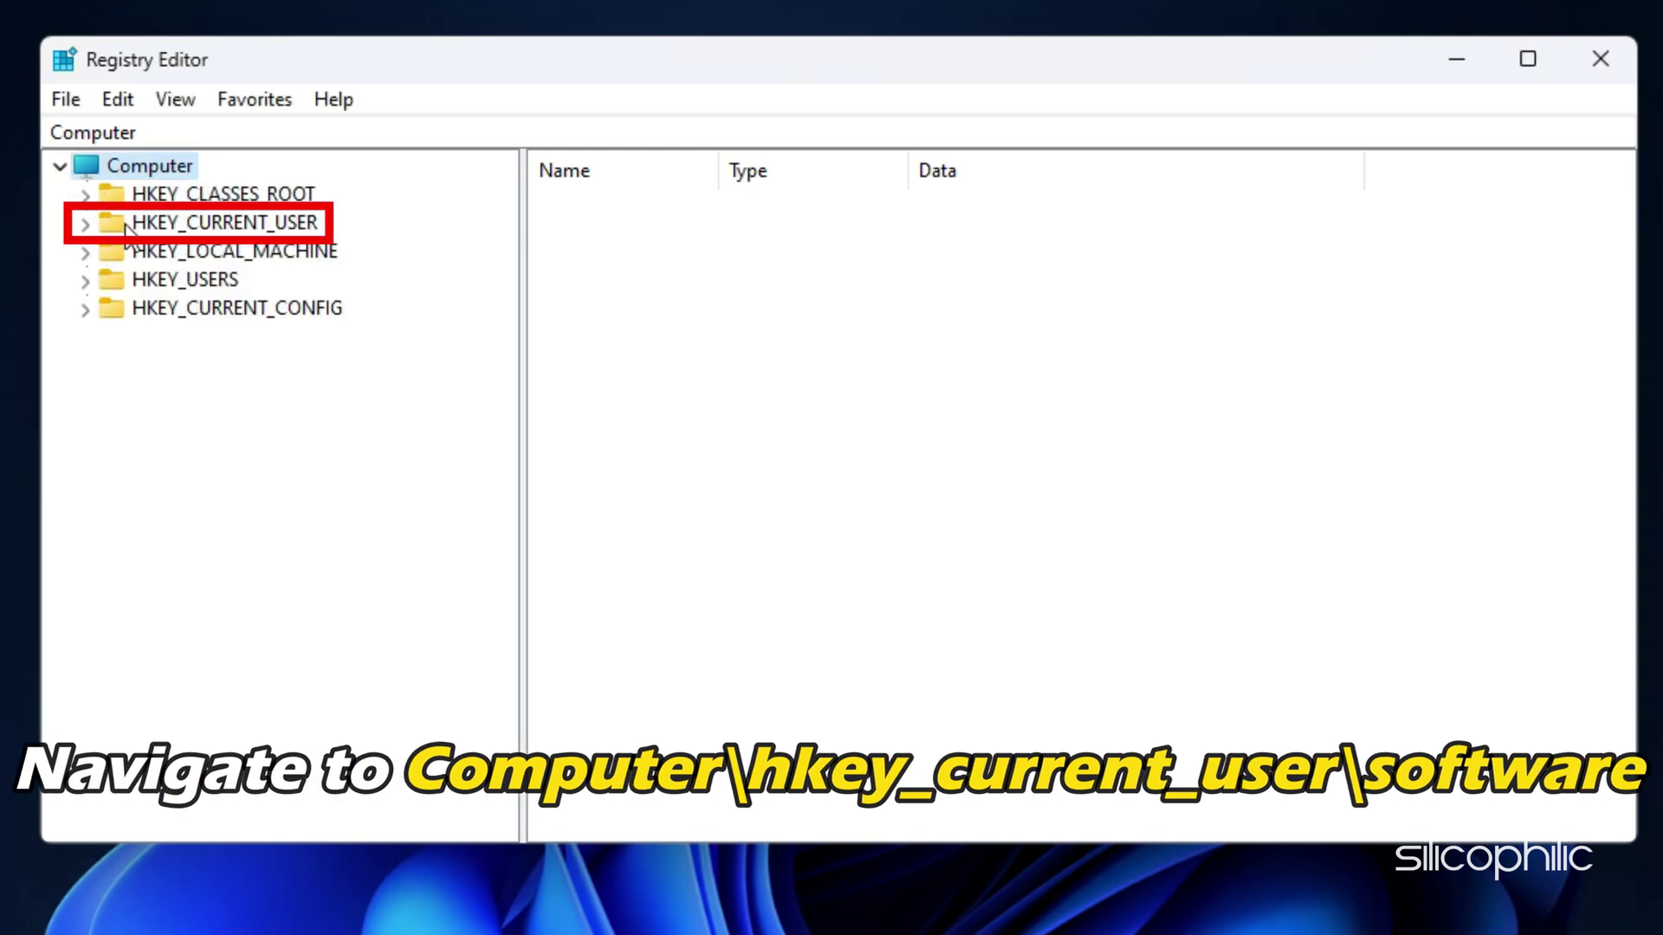
{"action": "left_click", "coordinate": [85, 225]}
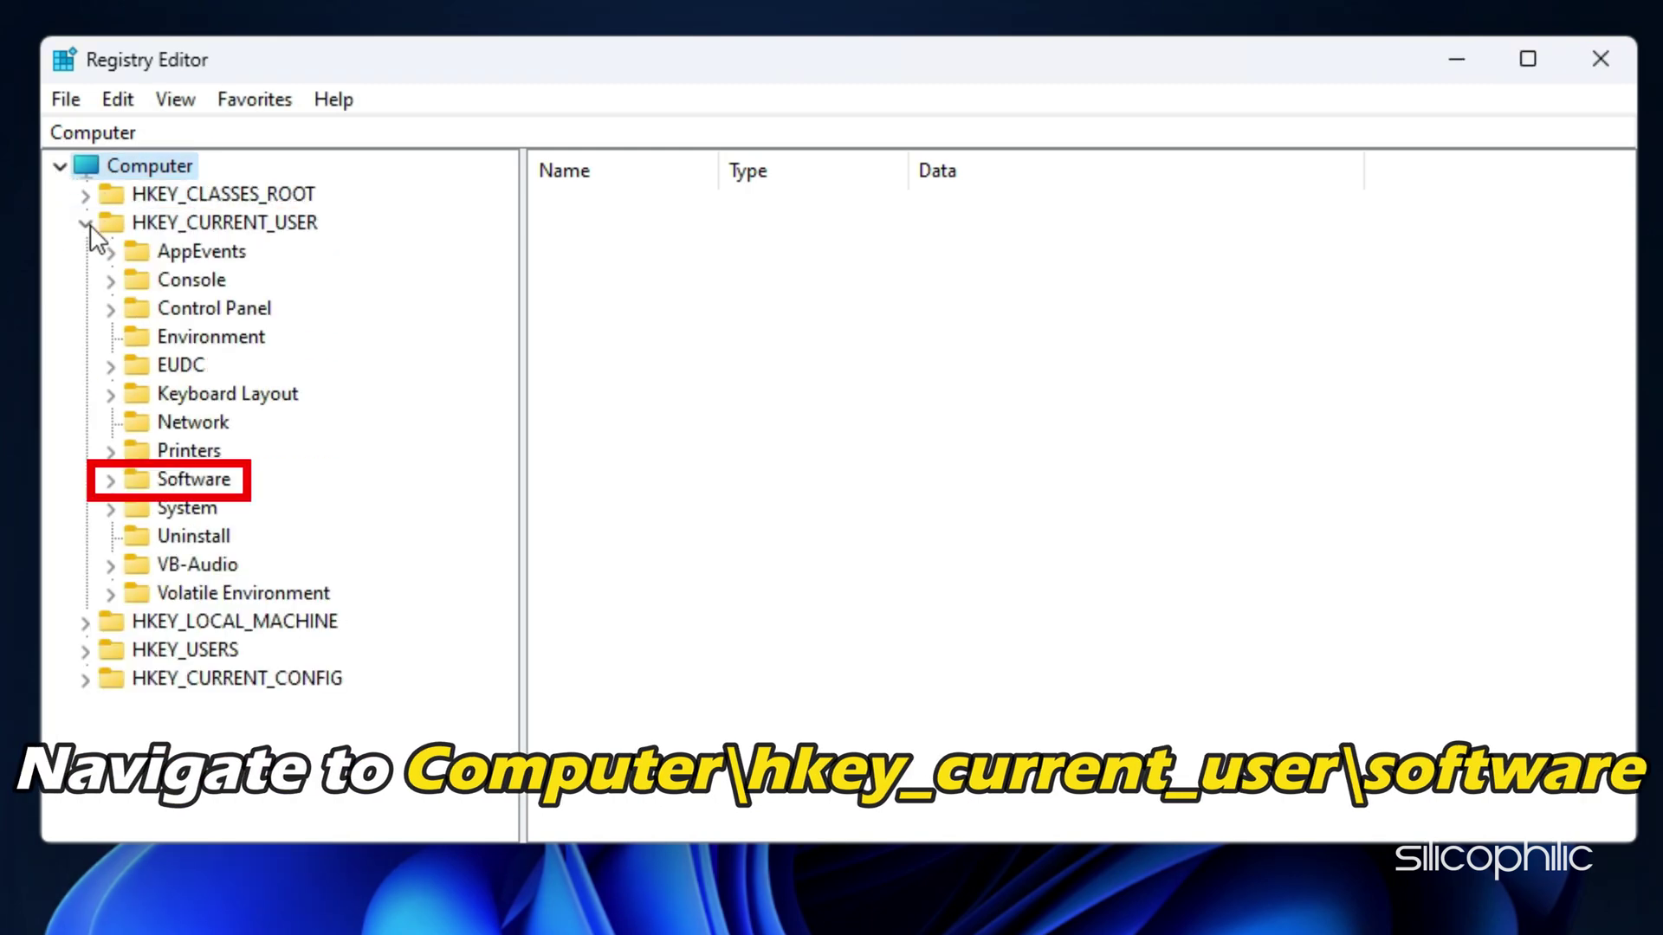
{"action": "left_click", "coordinate": [111, 482]}
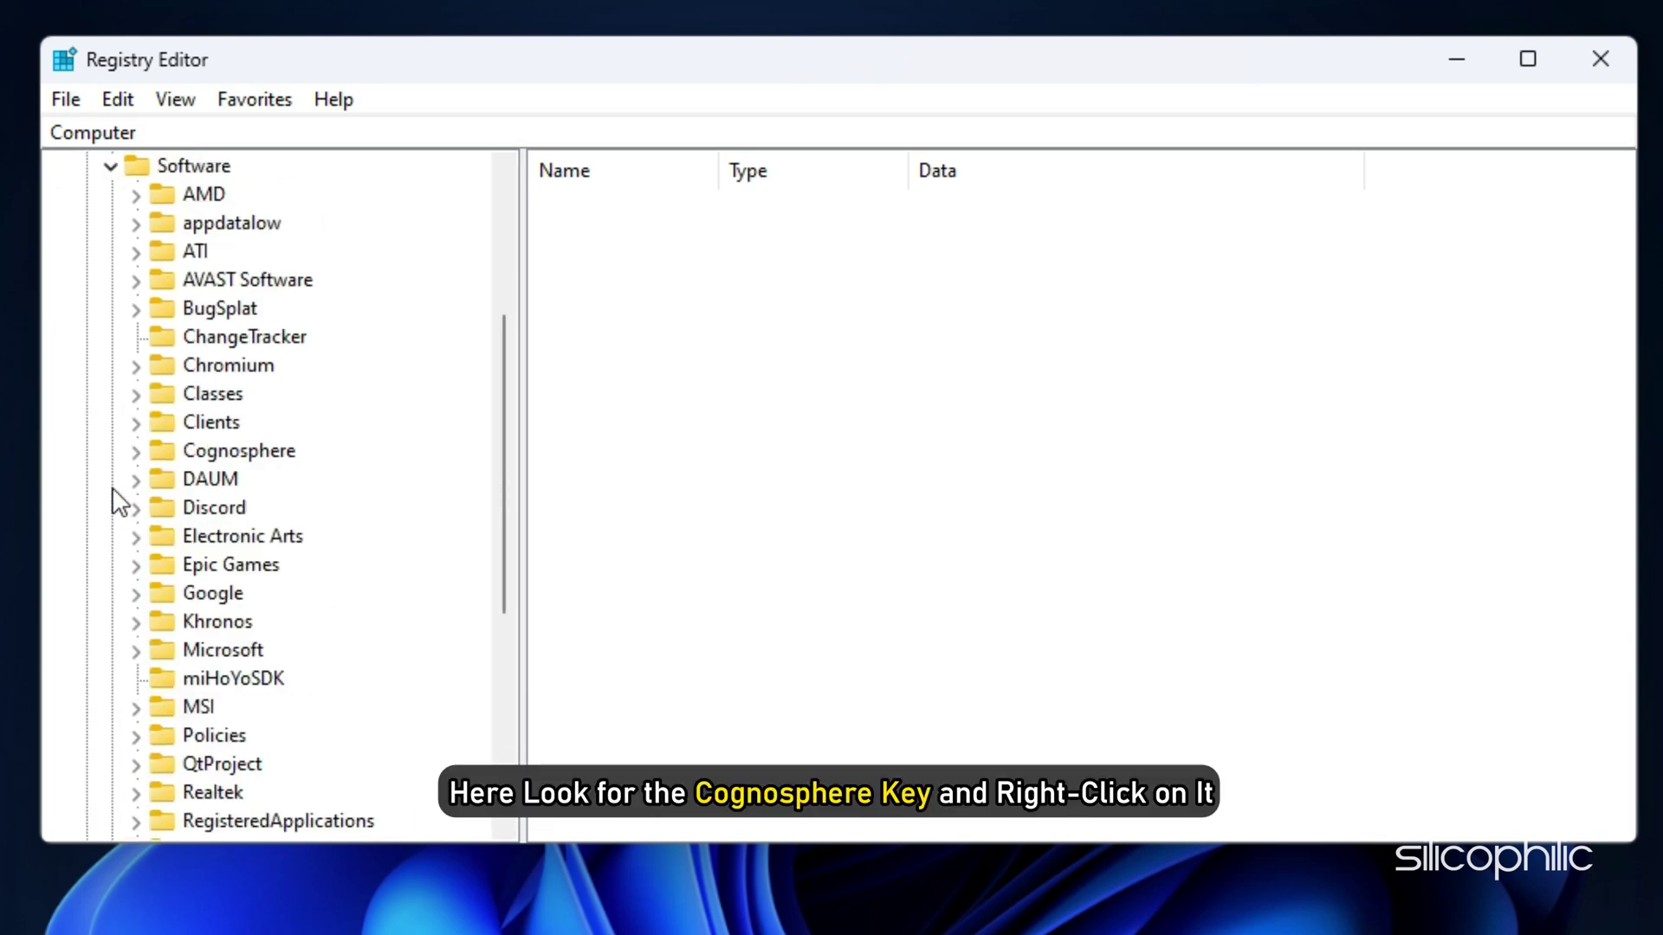
{"action": "left_click", "coordinate": [204, 454]}
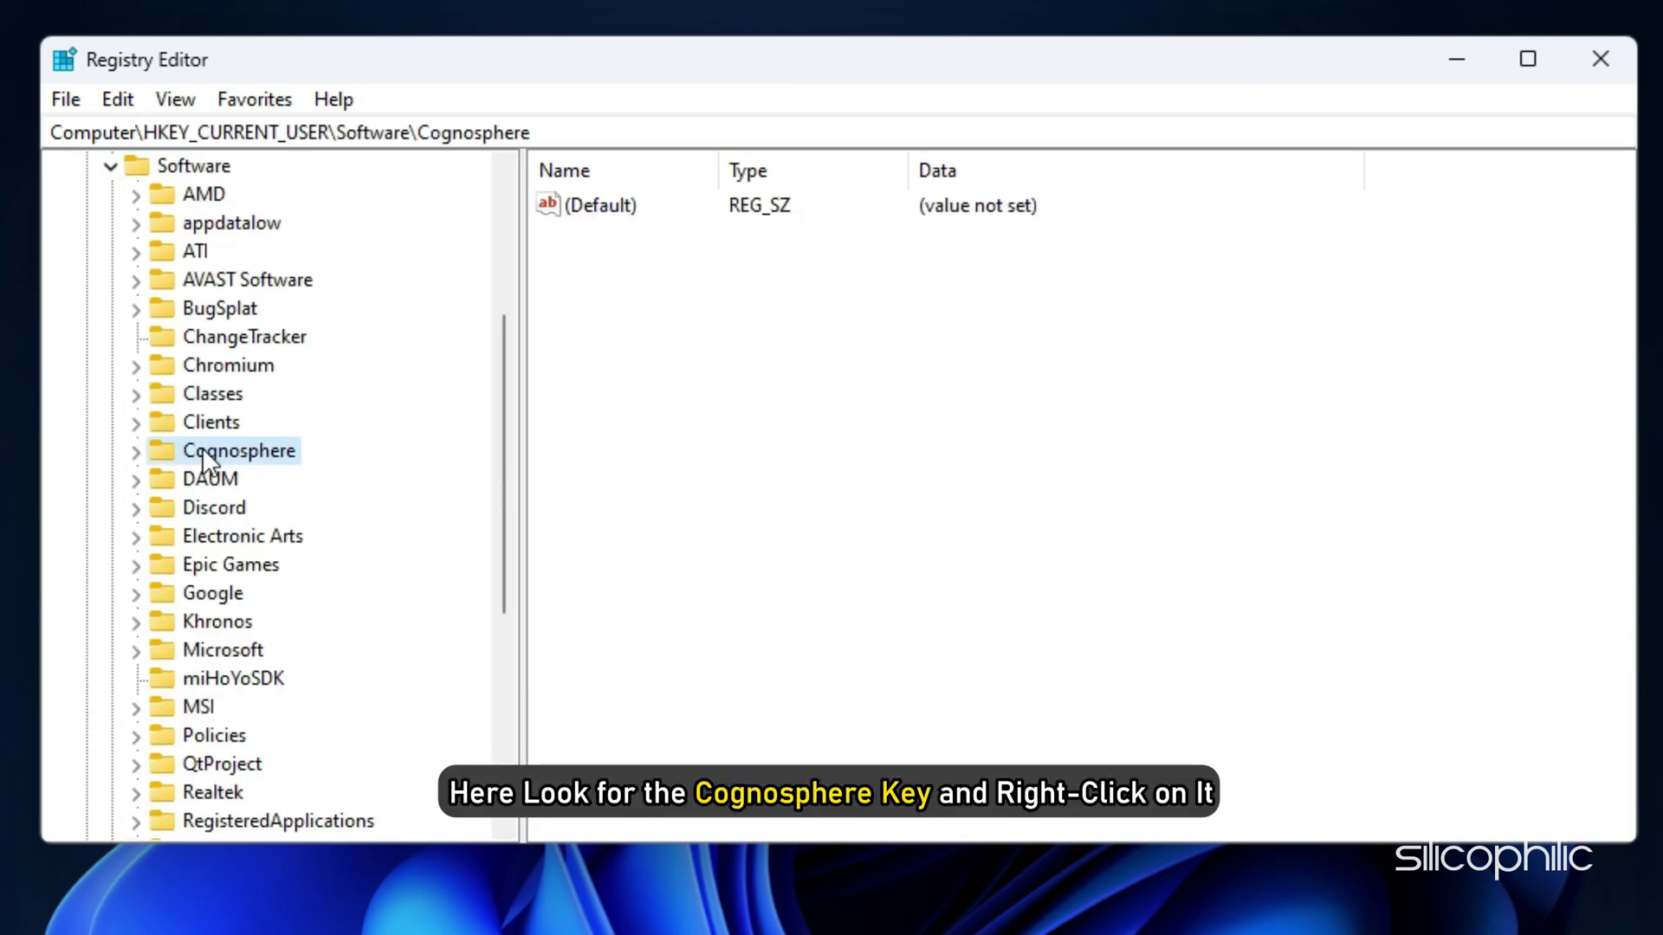
{"action": "right_click", "coordinate": [203, 452]}
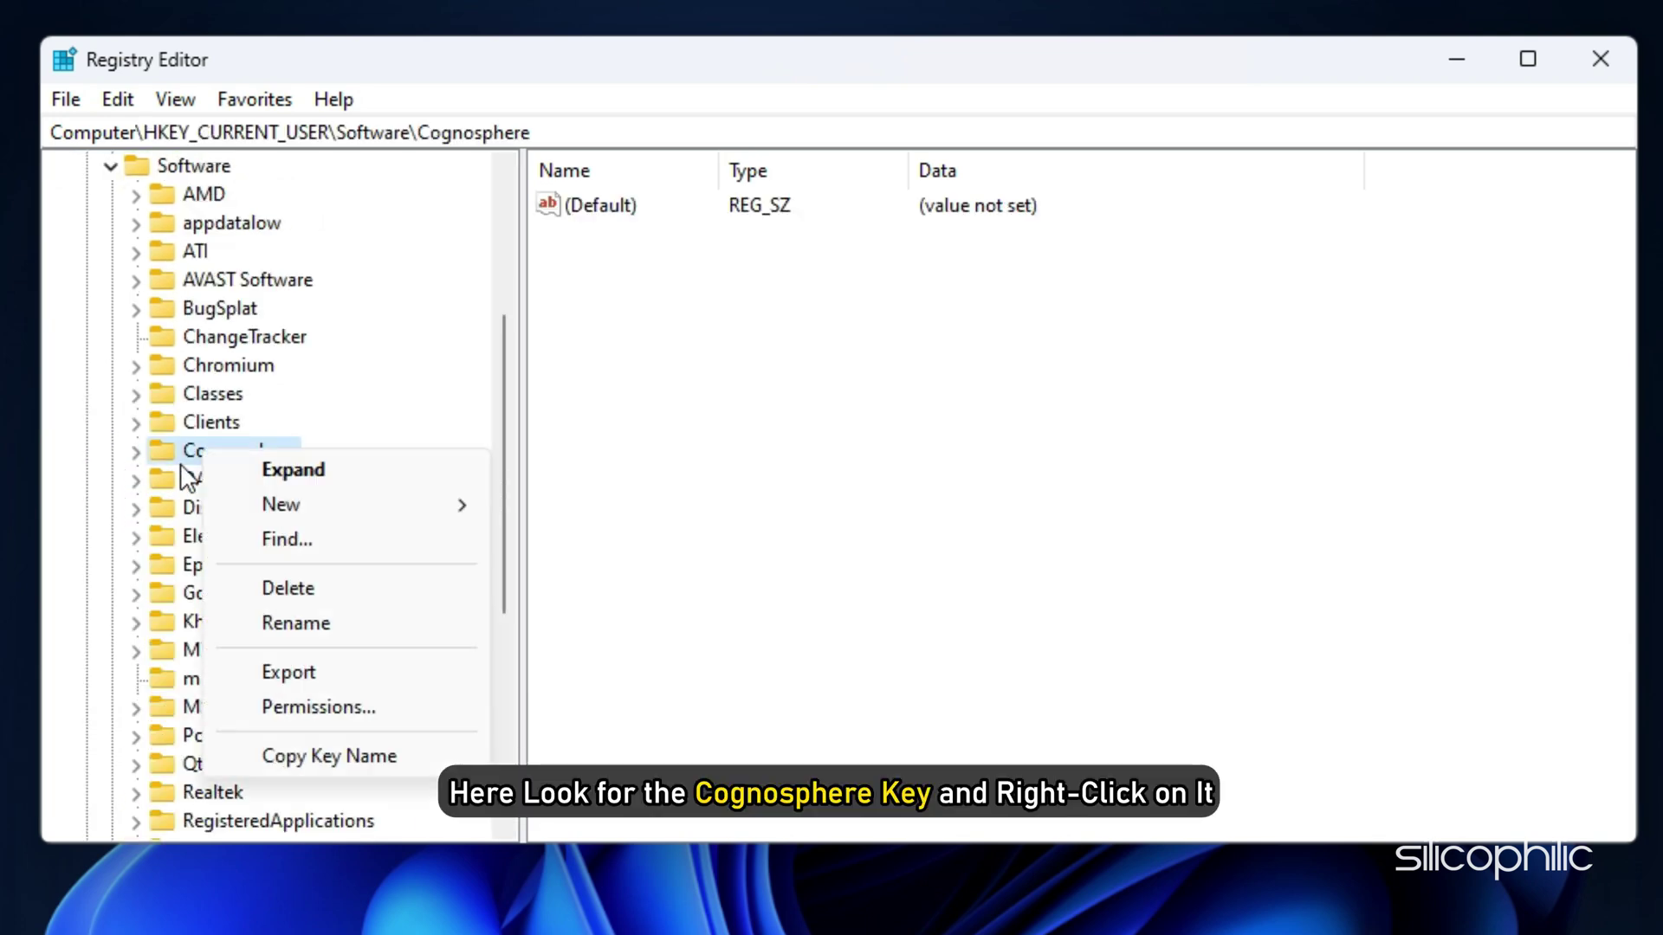
{"action": "left_click", "coordinate": [334, 589]}
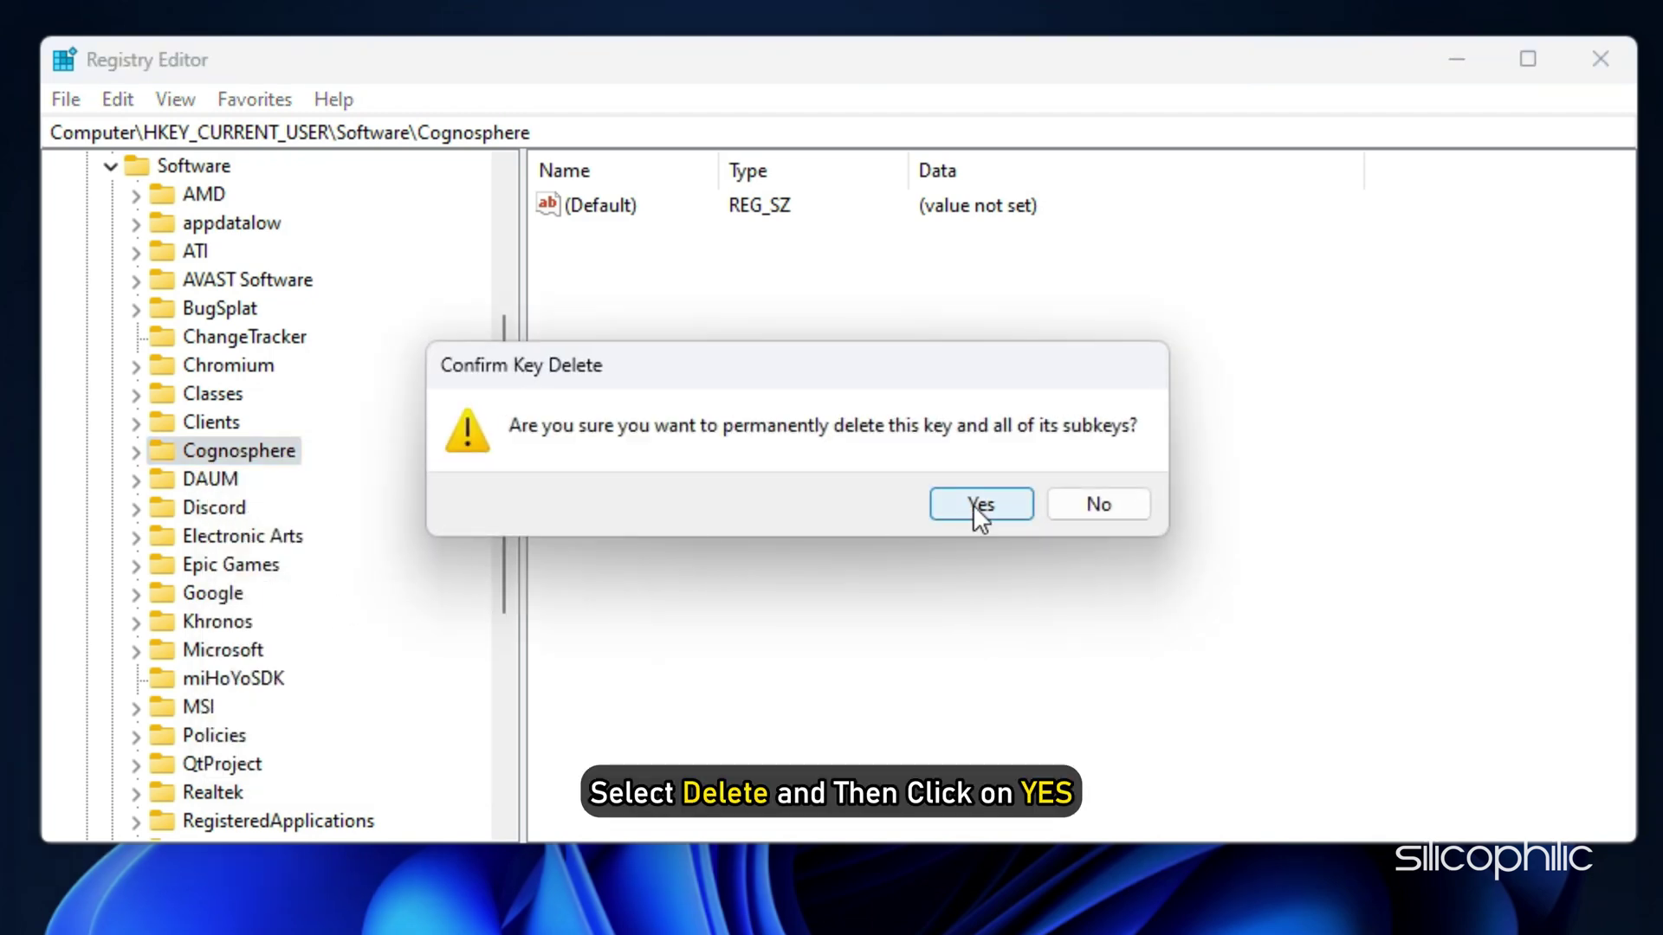
{"action": "left_click", "coordinate": [980, 505]}
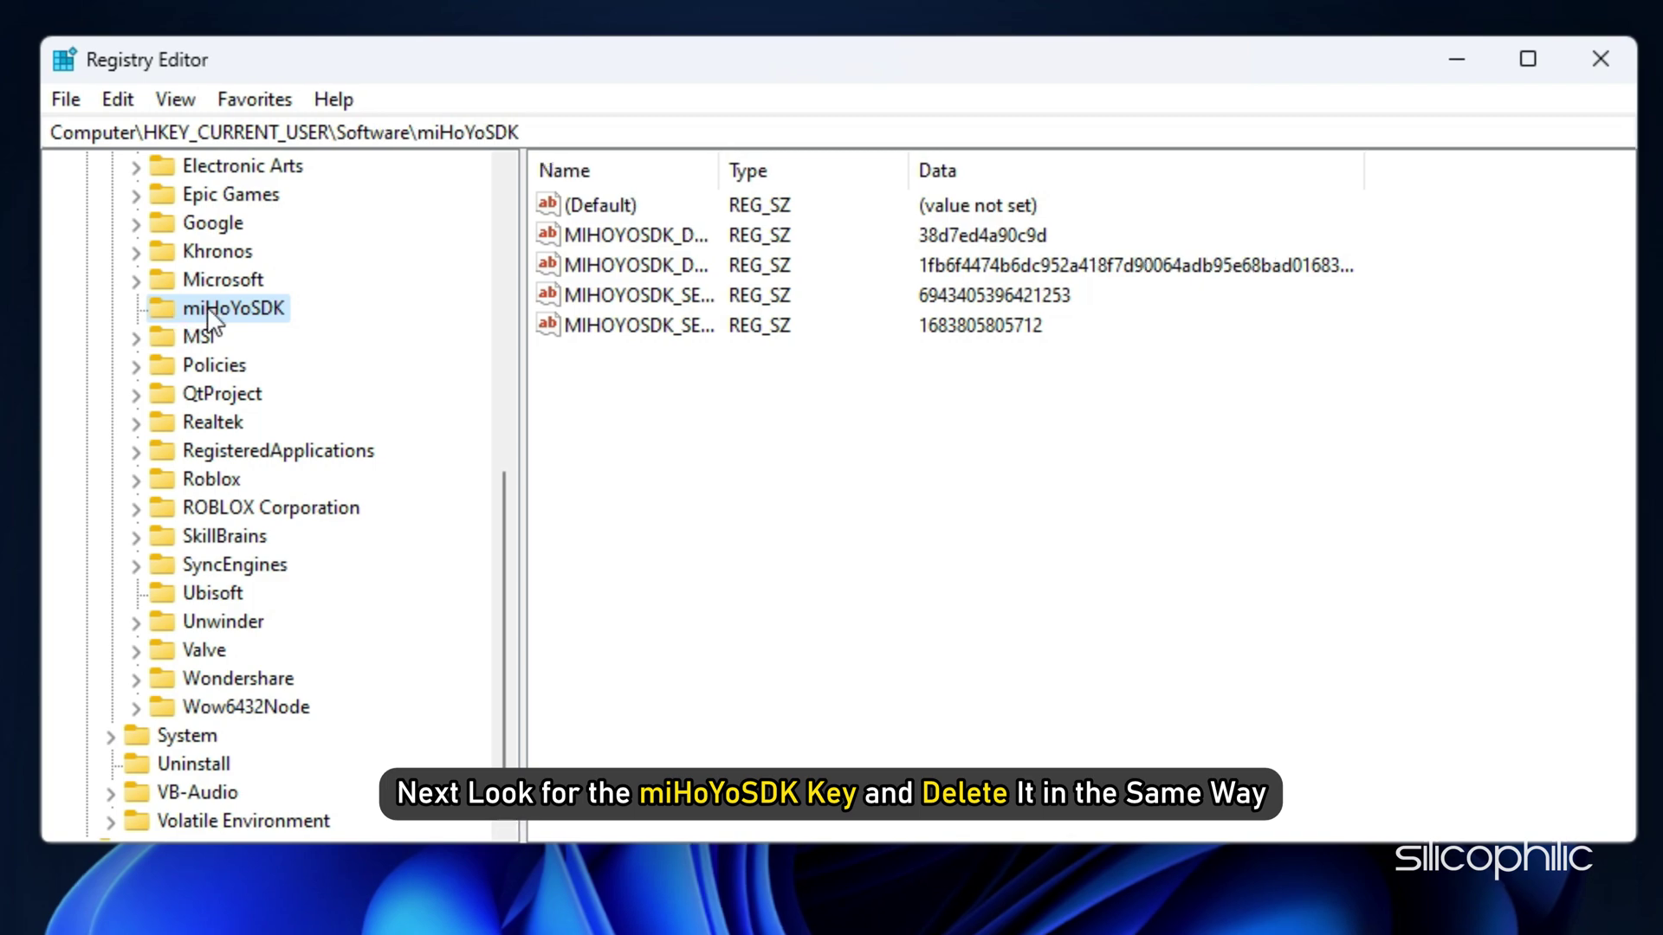
{"action": "key", "text": "Delete"}
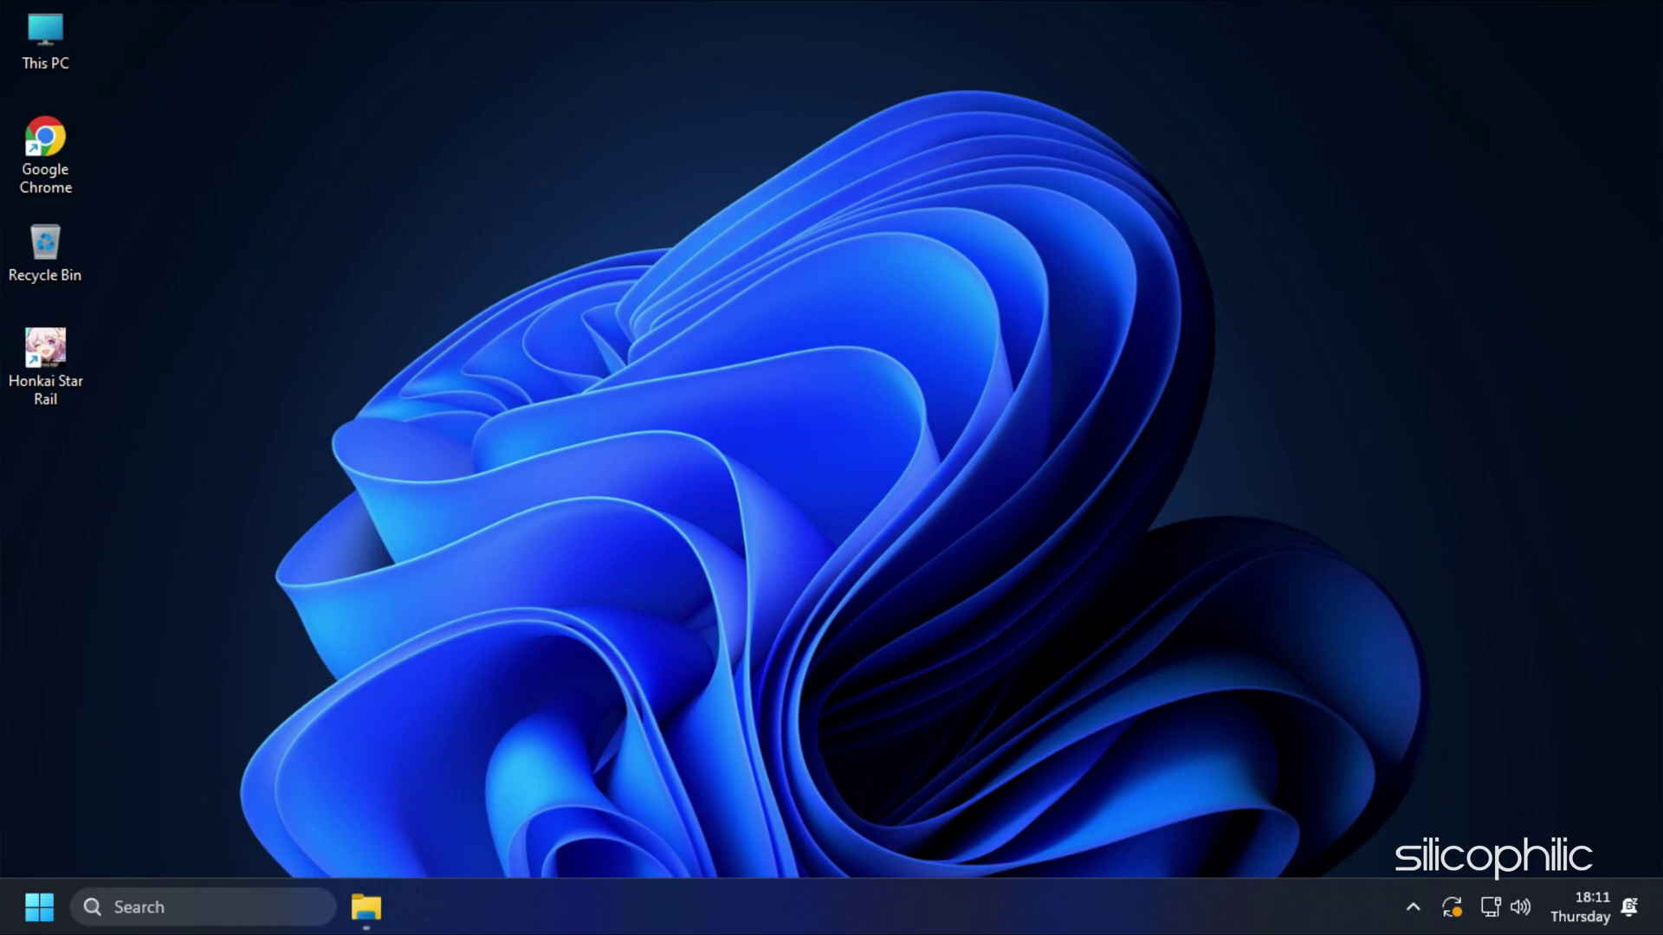
Step: Open %localappdata% from the Run box and delete the HoYoverse folder
{"action": "key", "text": "super+r"}
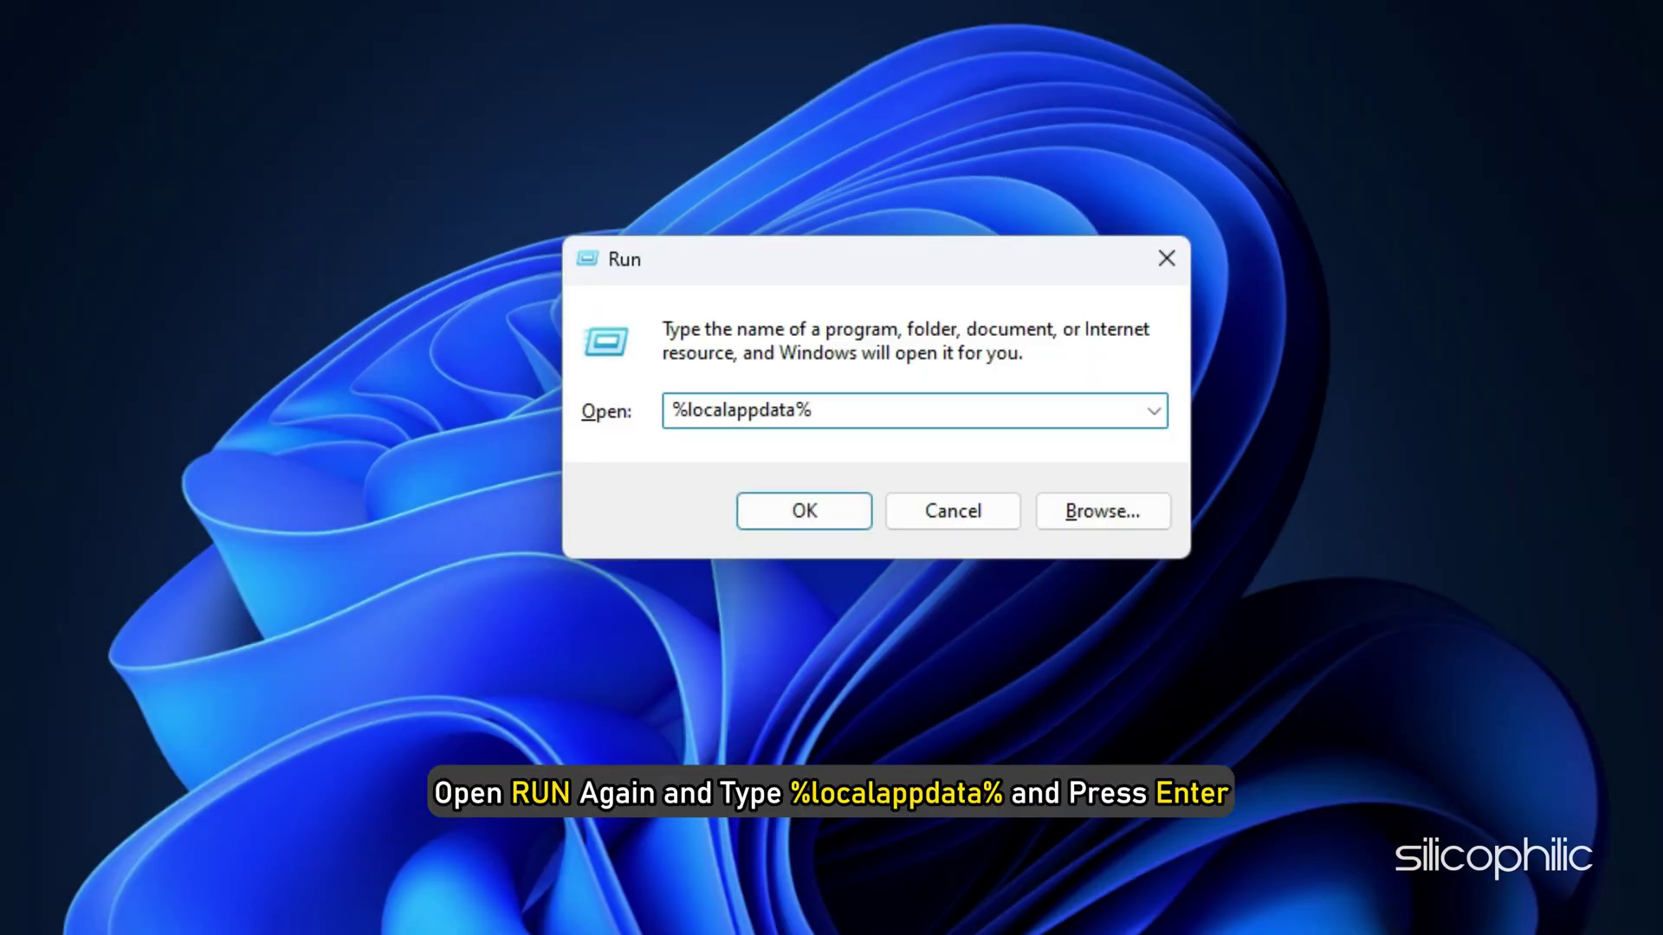
{"action": "key", "text": "Return"}
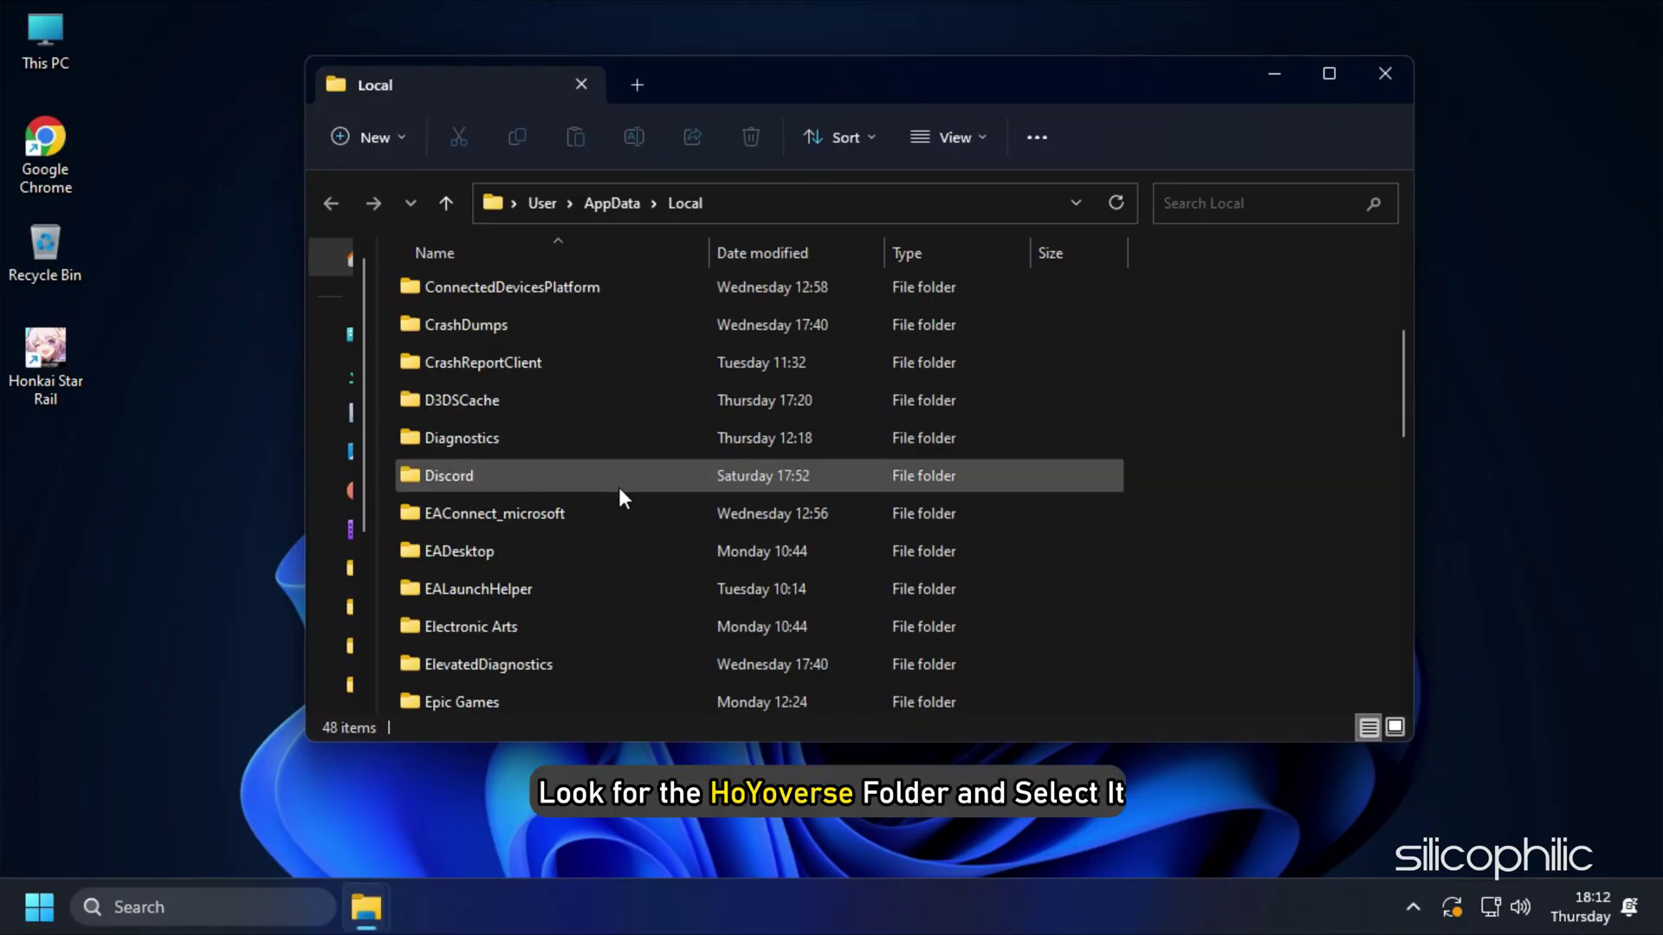
{"action": "scroll", "coordinate": [627, 472], "scroll_direction": "up", "scroll_amount": 1}
{"action": "scroll", "coordinate": [634, 473], "scroll_direction": "down", "scroll_amount": 2}
{"action": "scroll", "coordinate": [635, 473], "scroll_direction": "down", "scroll_amount": 1}
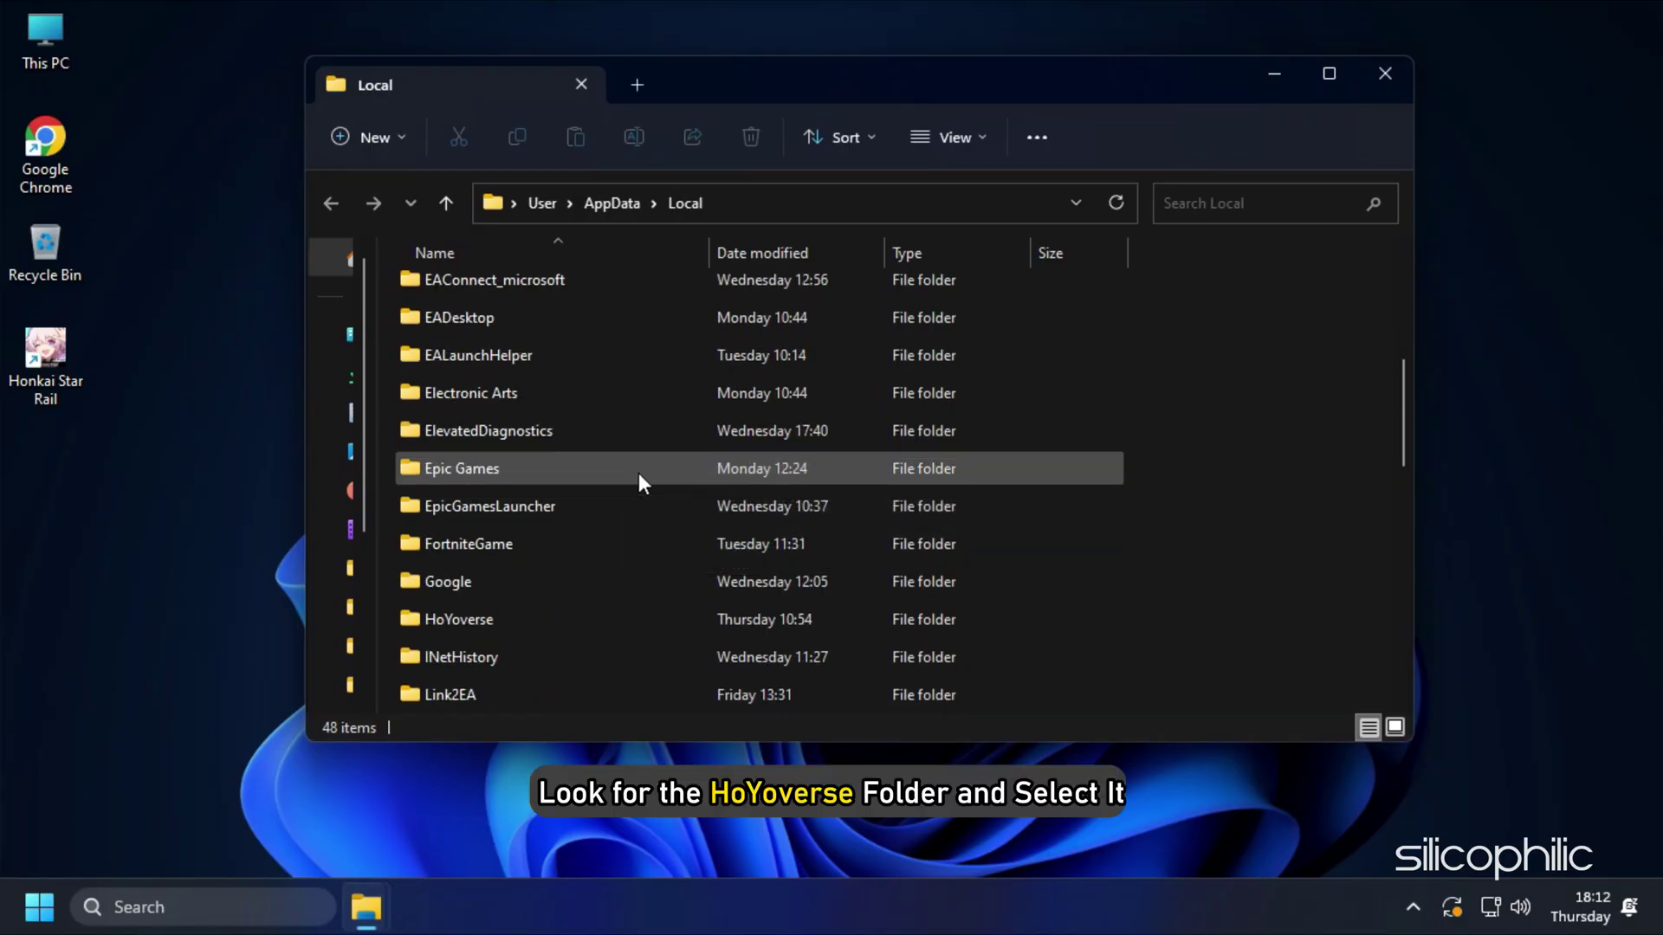
{"action": "left_click", "coordinate": [578, 618]}
{"action": "key", "text": "Delete"}
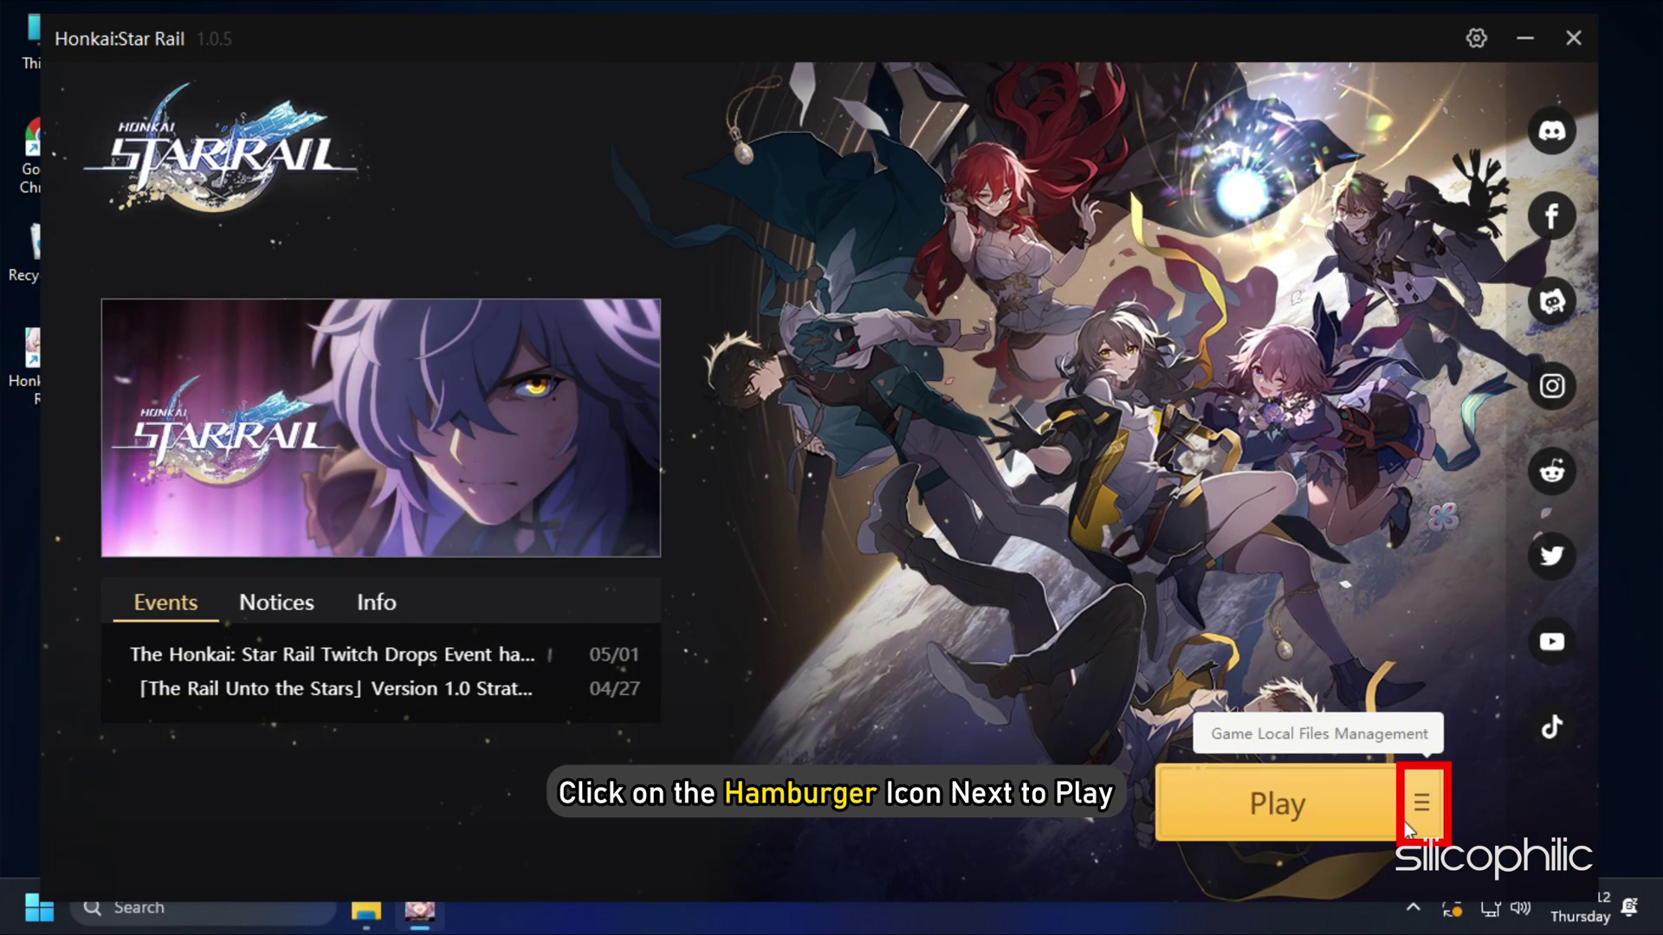
Step: Choose Clear downloaded resources from the menu beside Play, confirm it, and dismiss the success notice
{"action": "left_click", "coordinate": [1427, 813]}
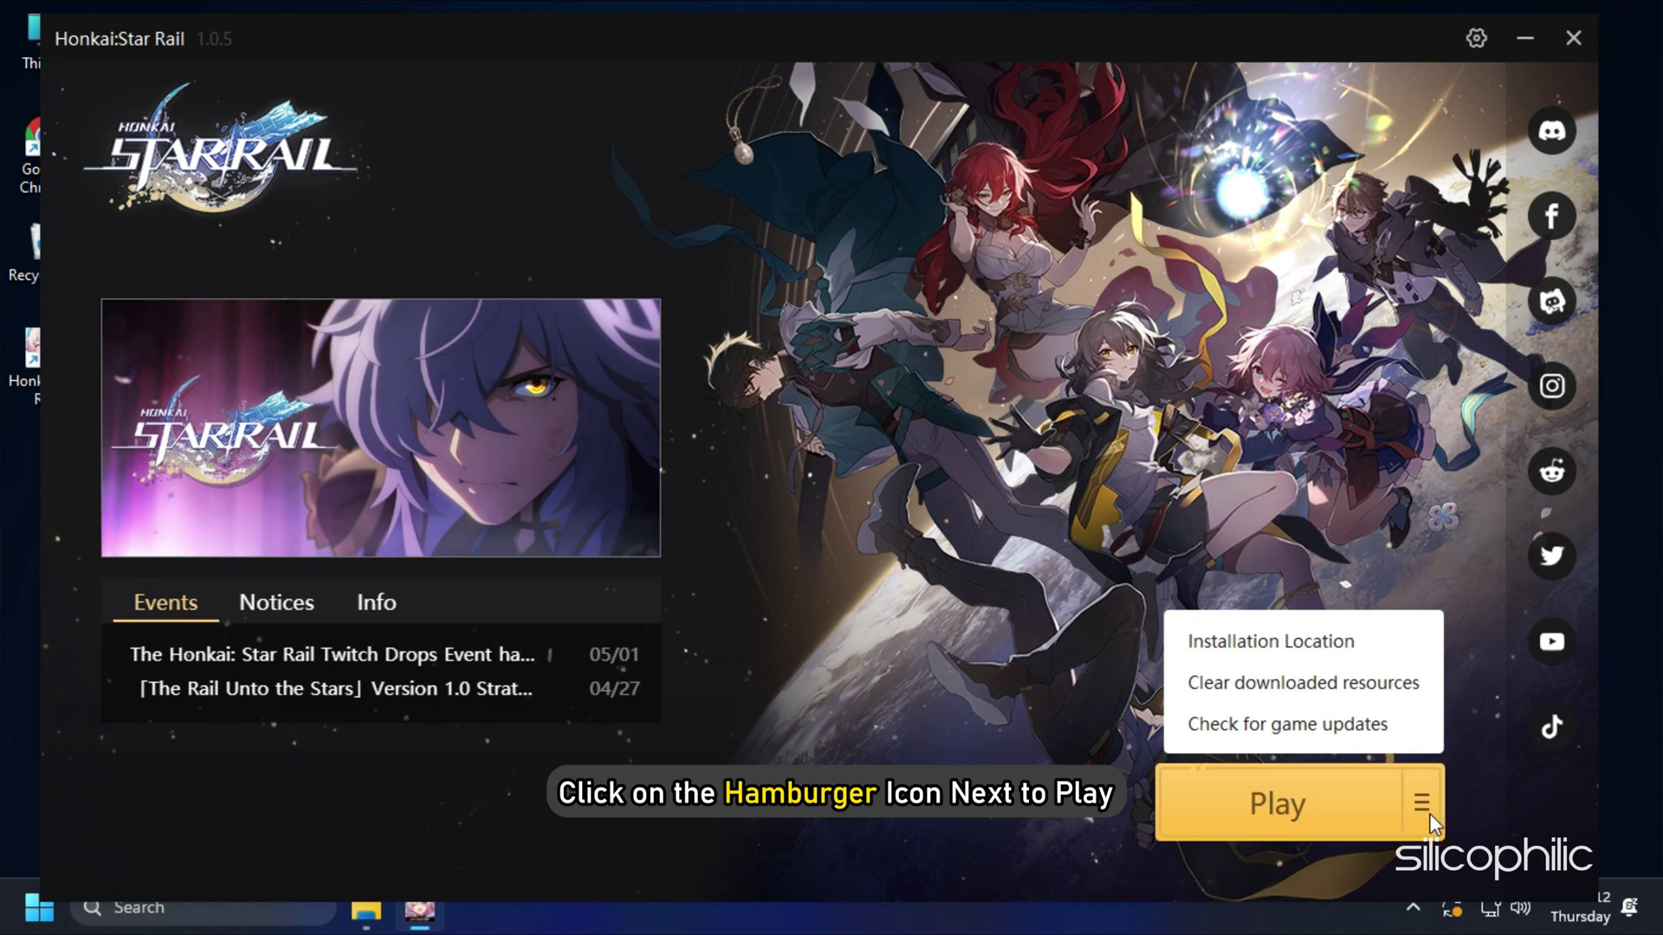
{"action": "left_click", "coordinate": [1412, 694]}
{"action": "left_click", "coordinate": [996, 612]}
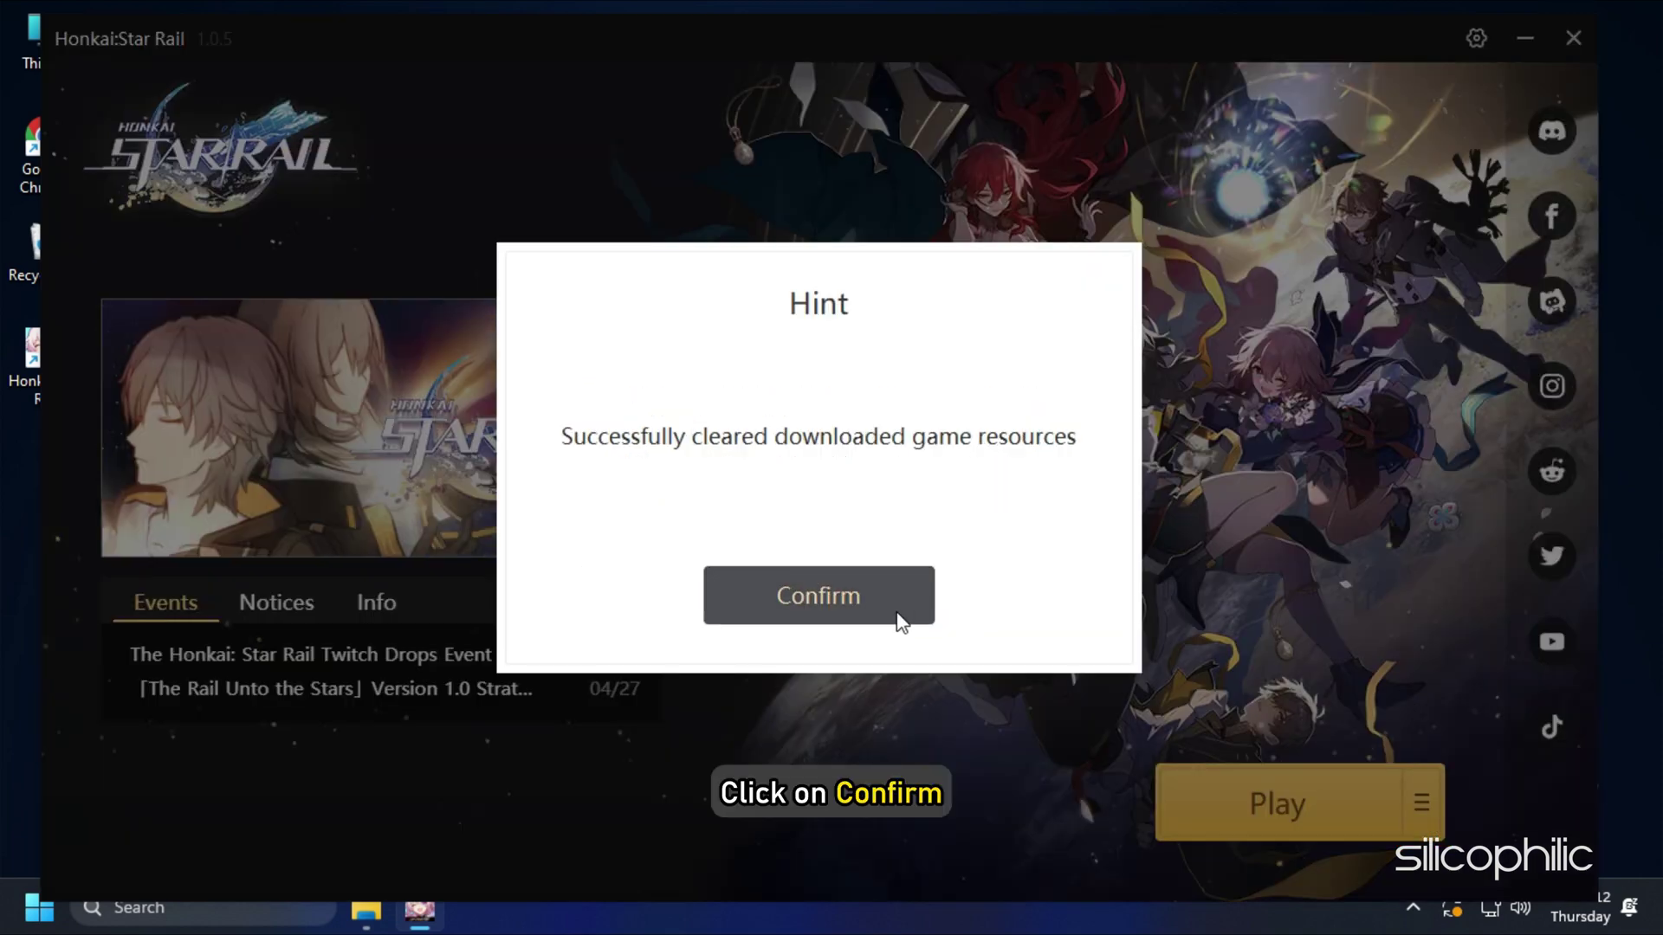
{"action": "left_click", "coordinate": [900, 617]}
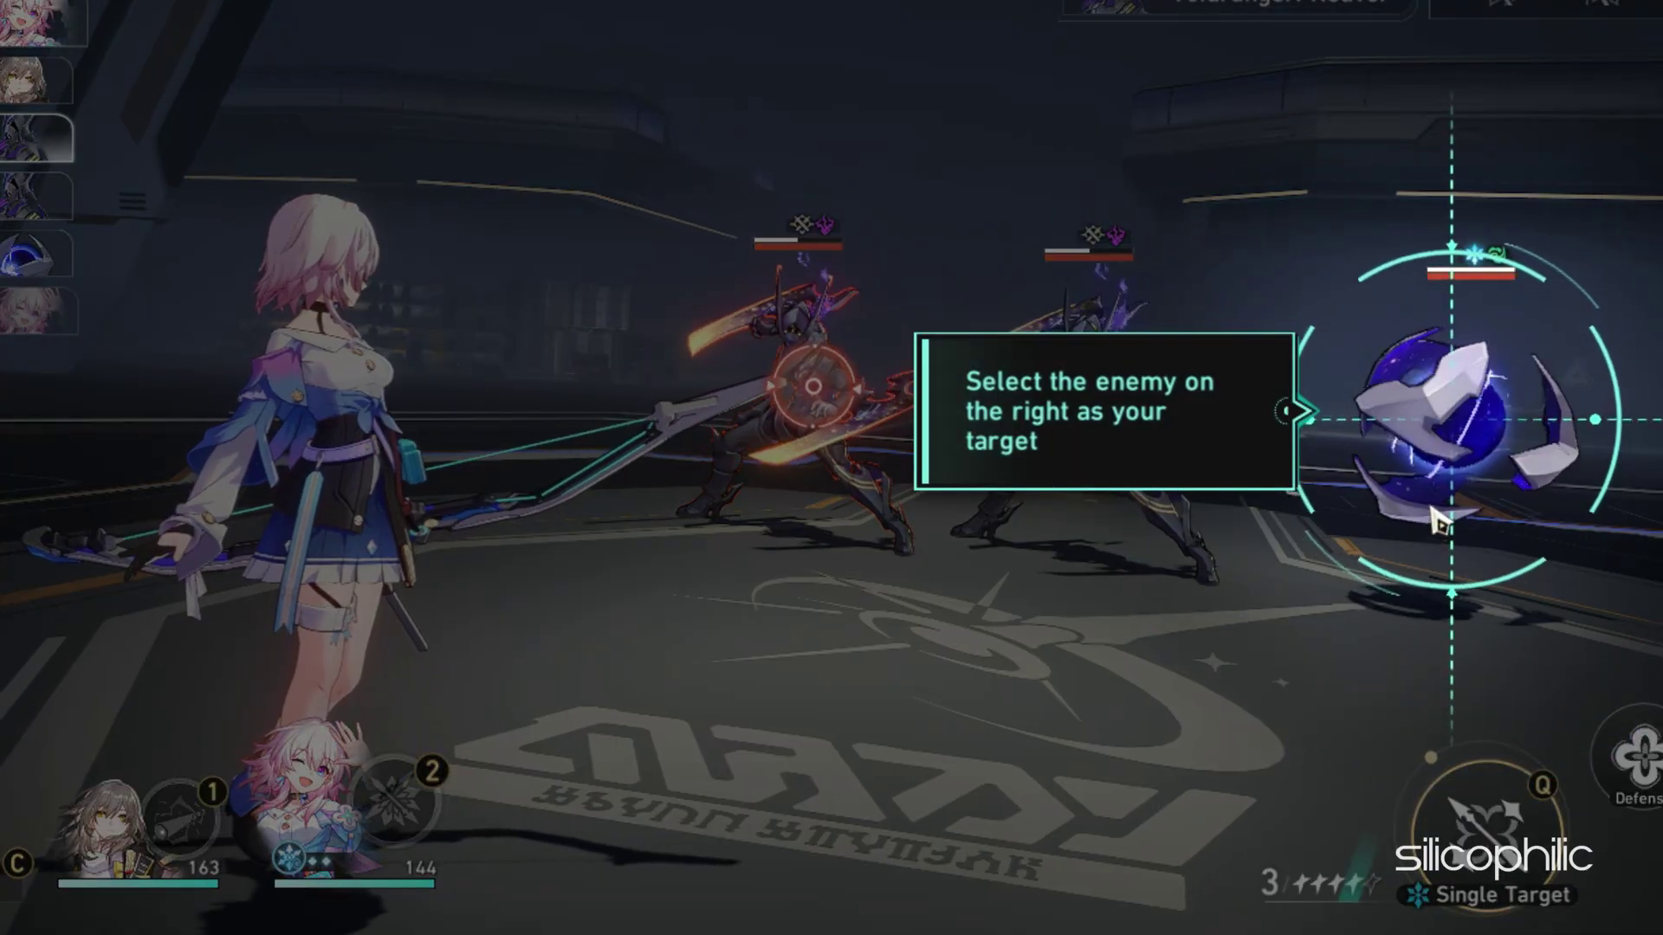
Step: Target the right enemy with Basic ATK, then use the Skill (Q), dismissing the tutorial tips
{"action": "left_click", "coordinate": [1351, 511]}
{"action": "left_click", "coordinate": [1395, 759]}
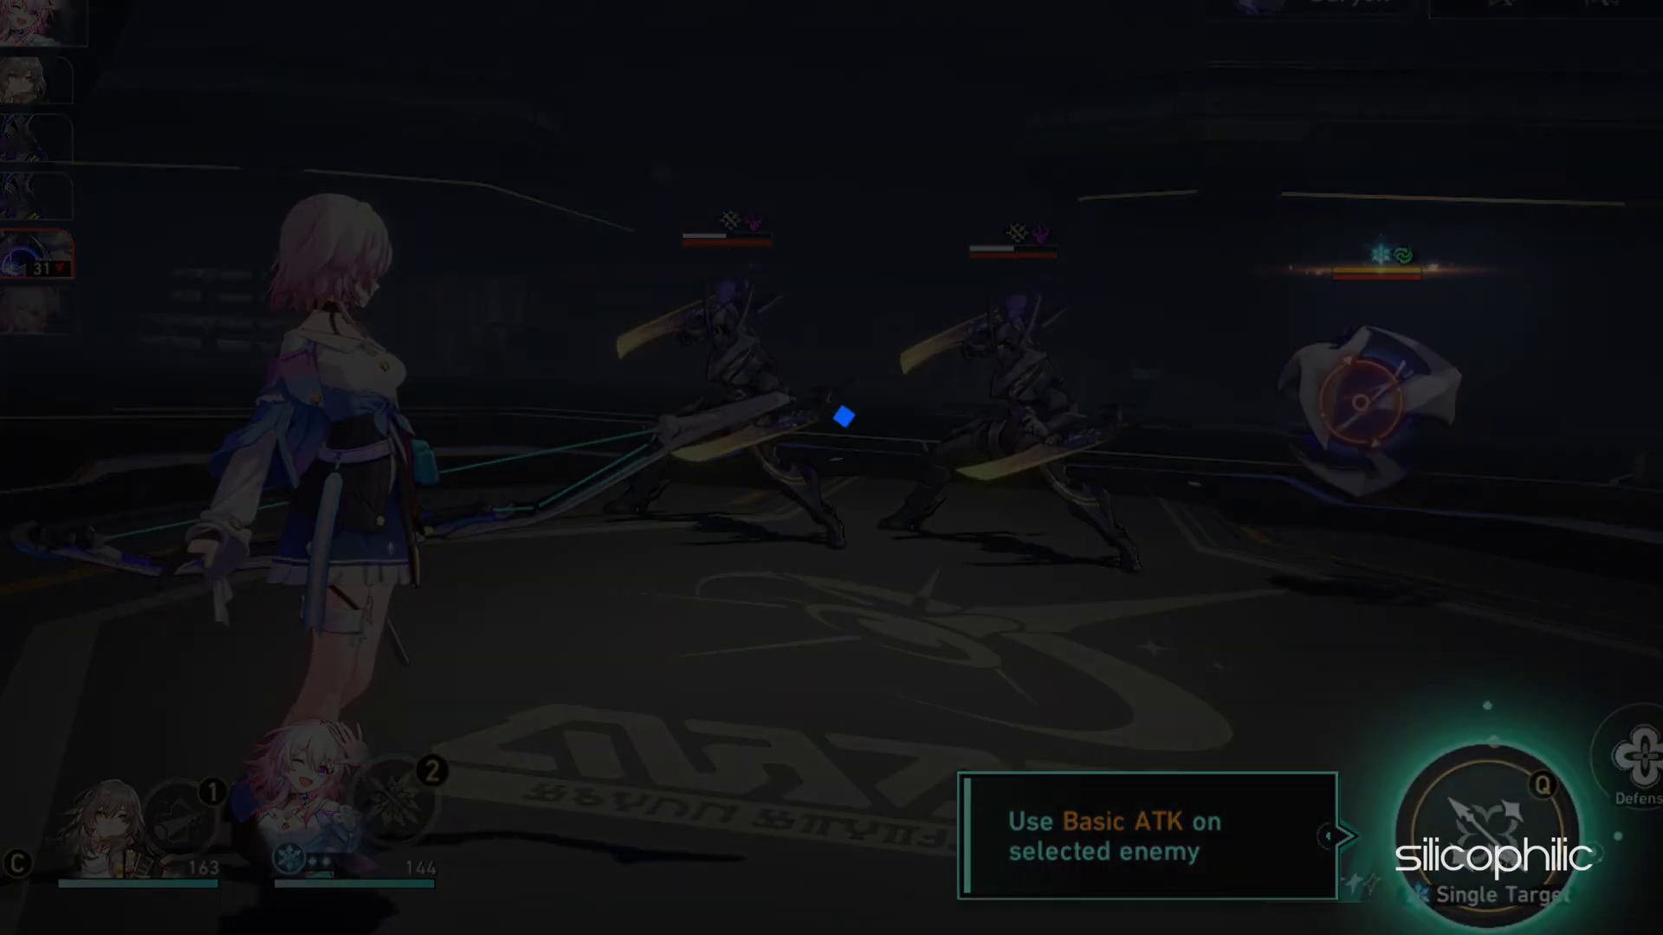
{"action": "left_click", "coordinate": [1471, 810]}
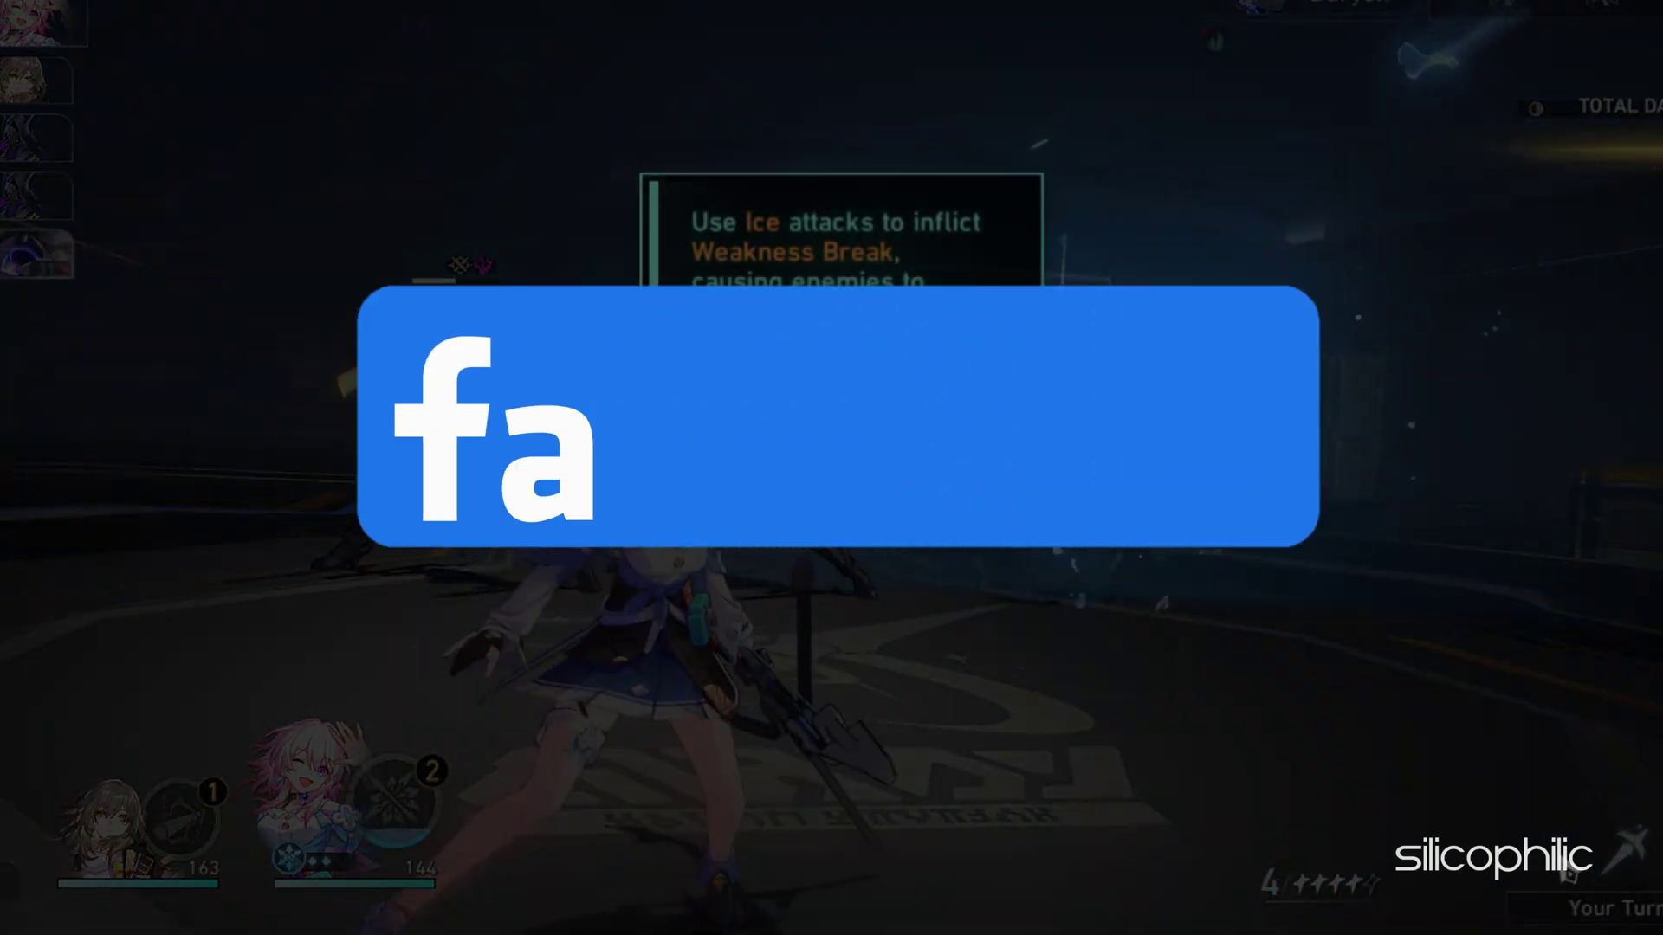
{"action": "left_click", "coordinate": [1581, 919]}
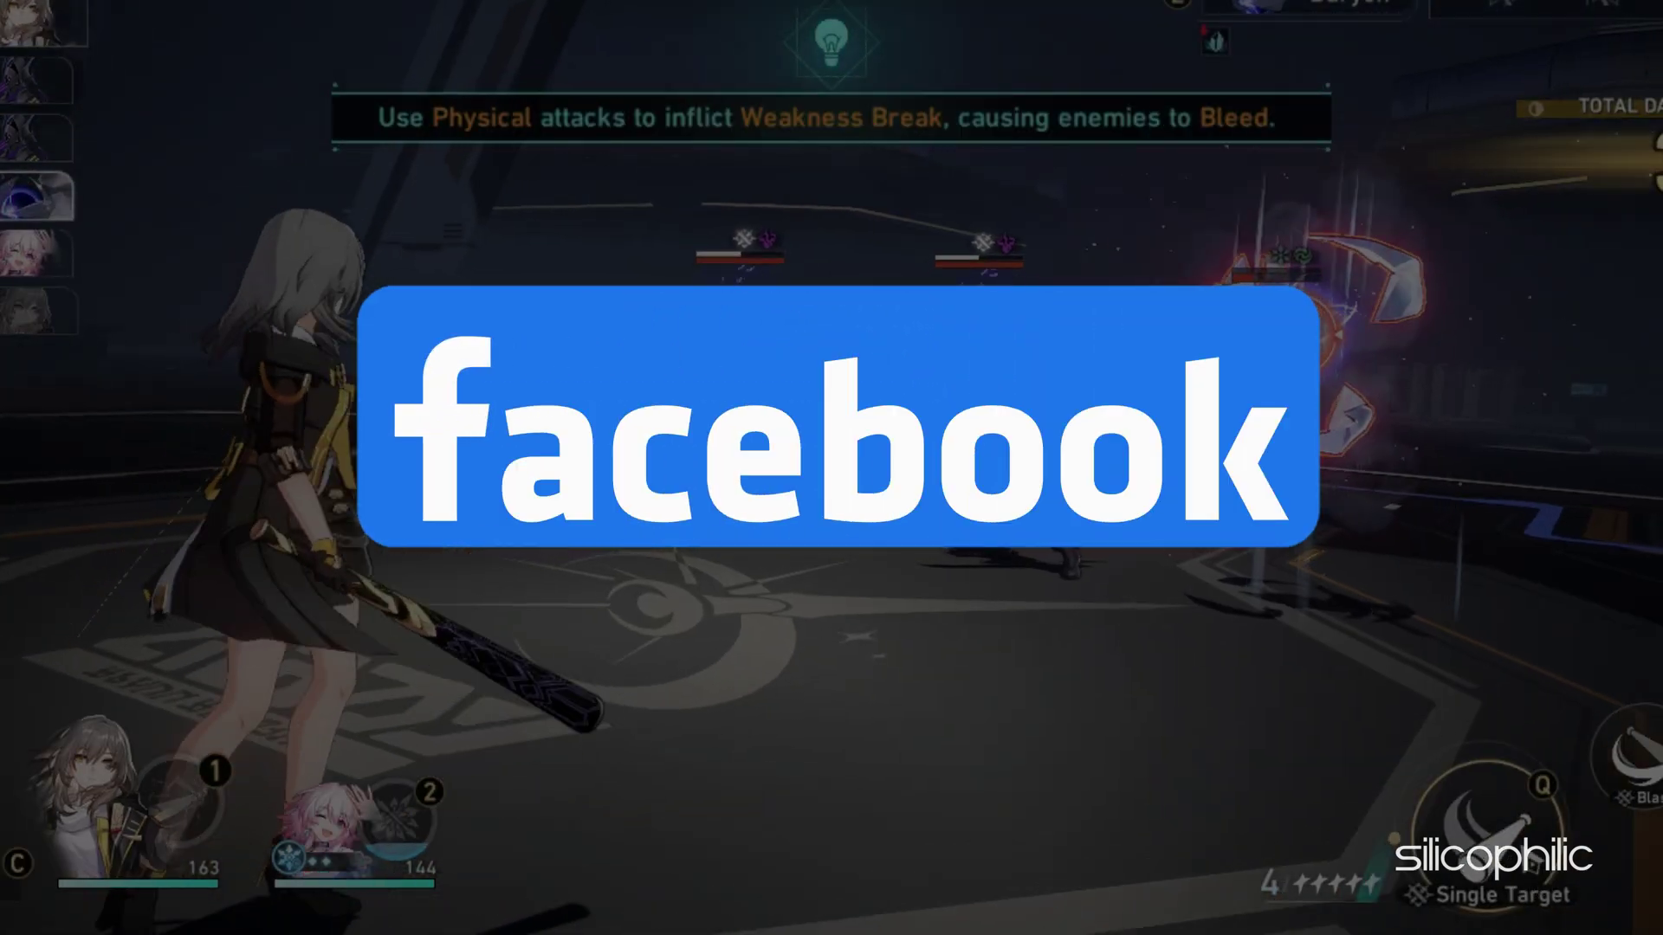
{"action": "key", "text": "q"}
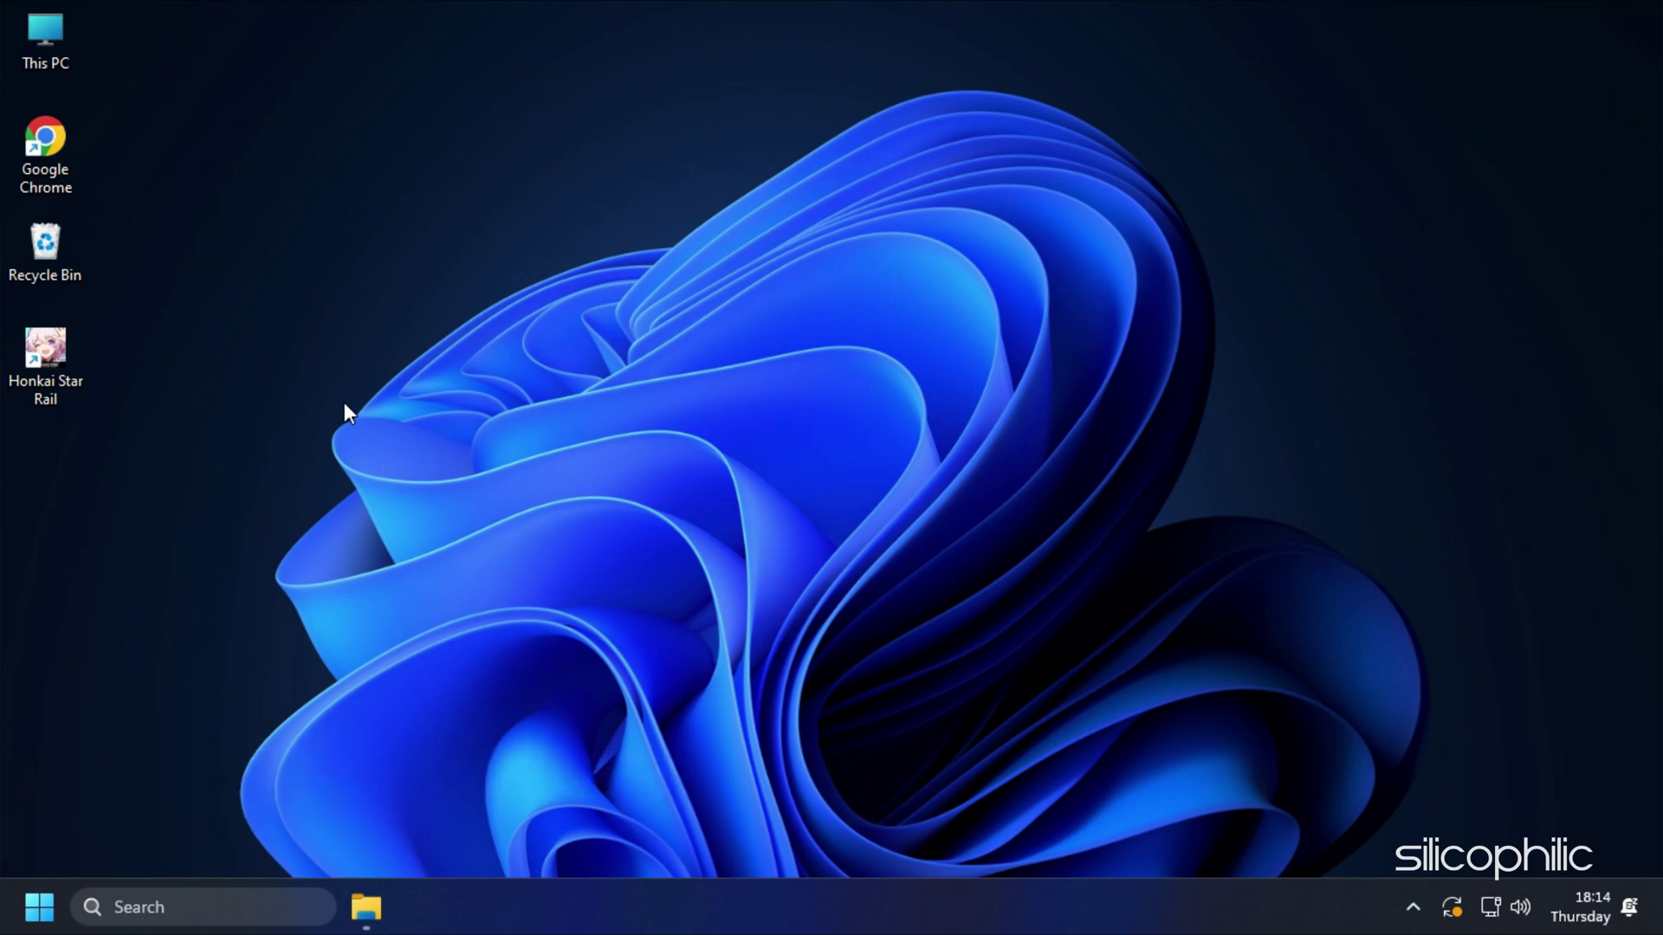
Step: Start the launcher from the desktop shortcut and open the Installation Location folder D:\HonkaiStarRail\Games
{"action": "double_click", "coordinate": [21, 344]}
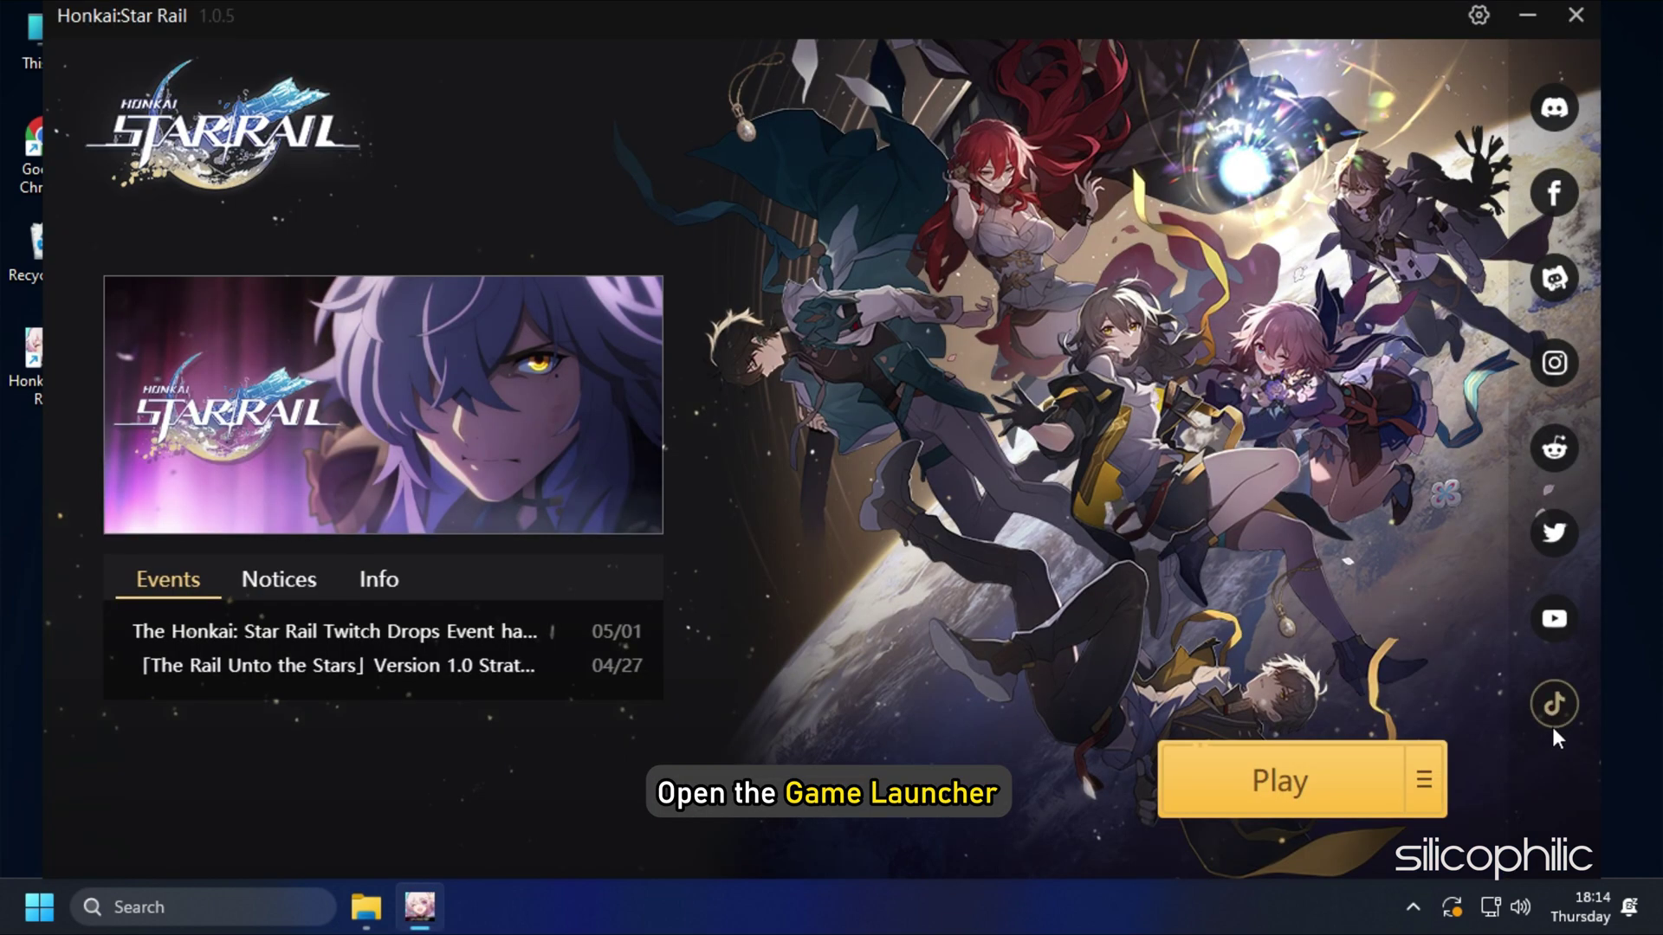
{"action": "left_click", "coordinate": [1430, 782]}
{"action": "left_click", "coordinate": [1377, 620]}
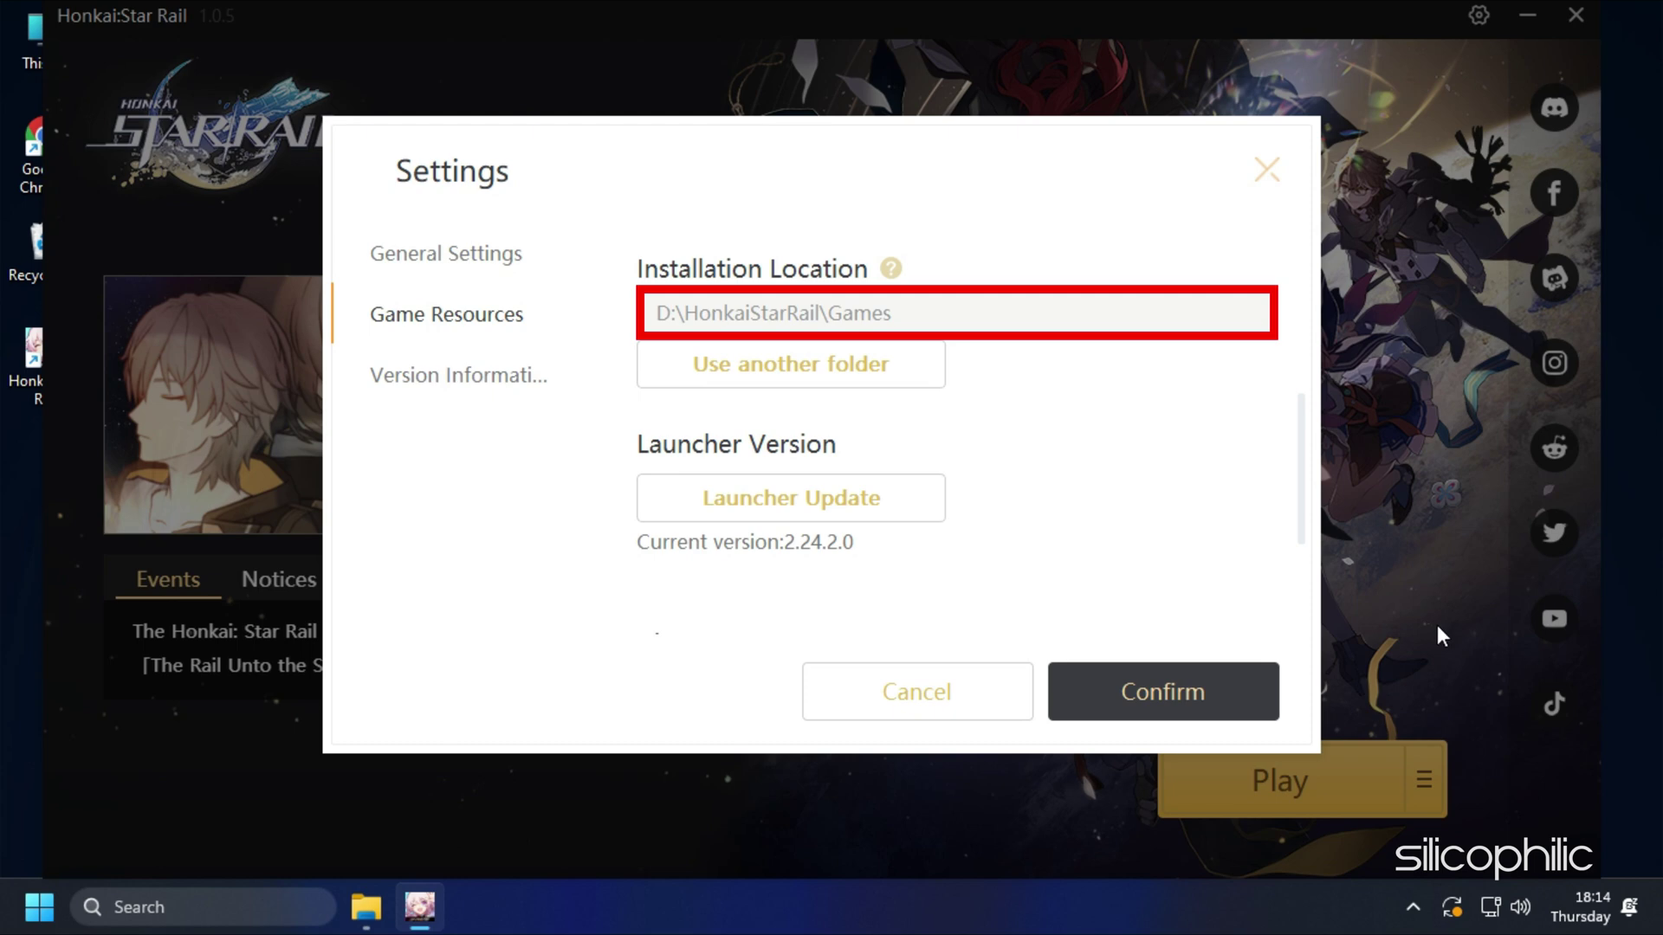
{"action": "left_click", "coordinate": [874, 374]}
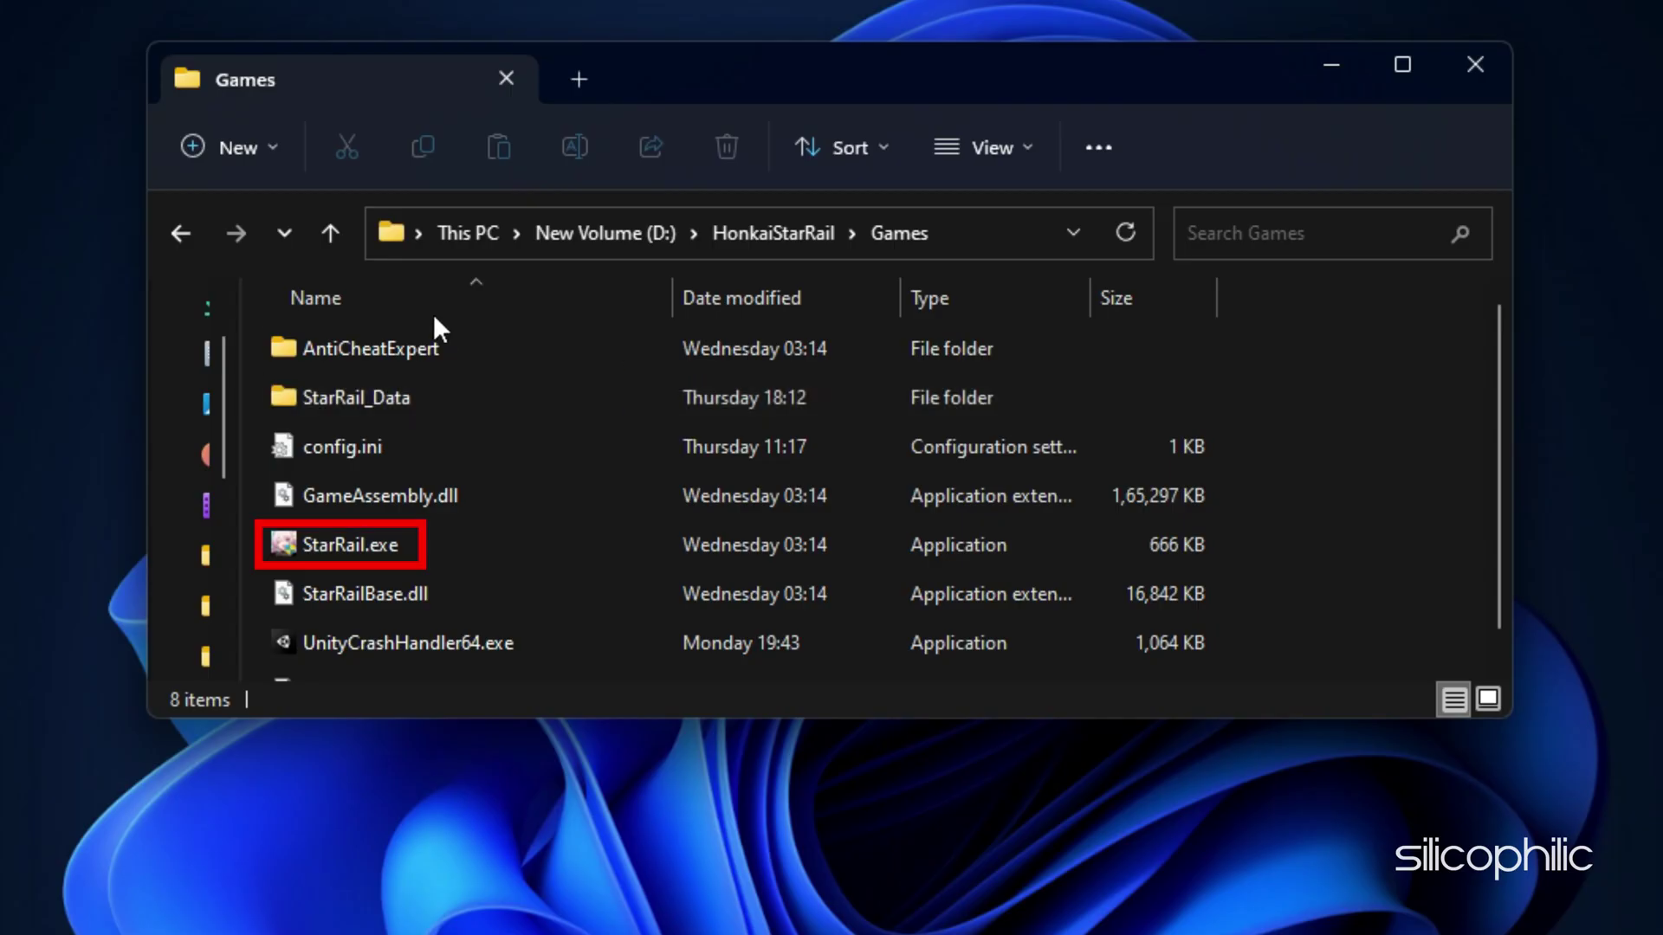
Step: Turn on 'Run this program as an administrator' in StarRail.exe's Compatibility properties, then apply and confirm
{"action": "left_click", "coordinate": [490, 551]}
{"action": "right_click", "coordinate": [490, 552]}
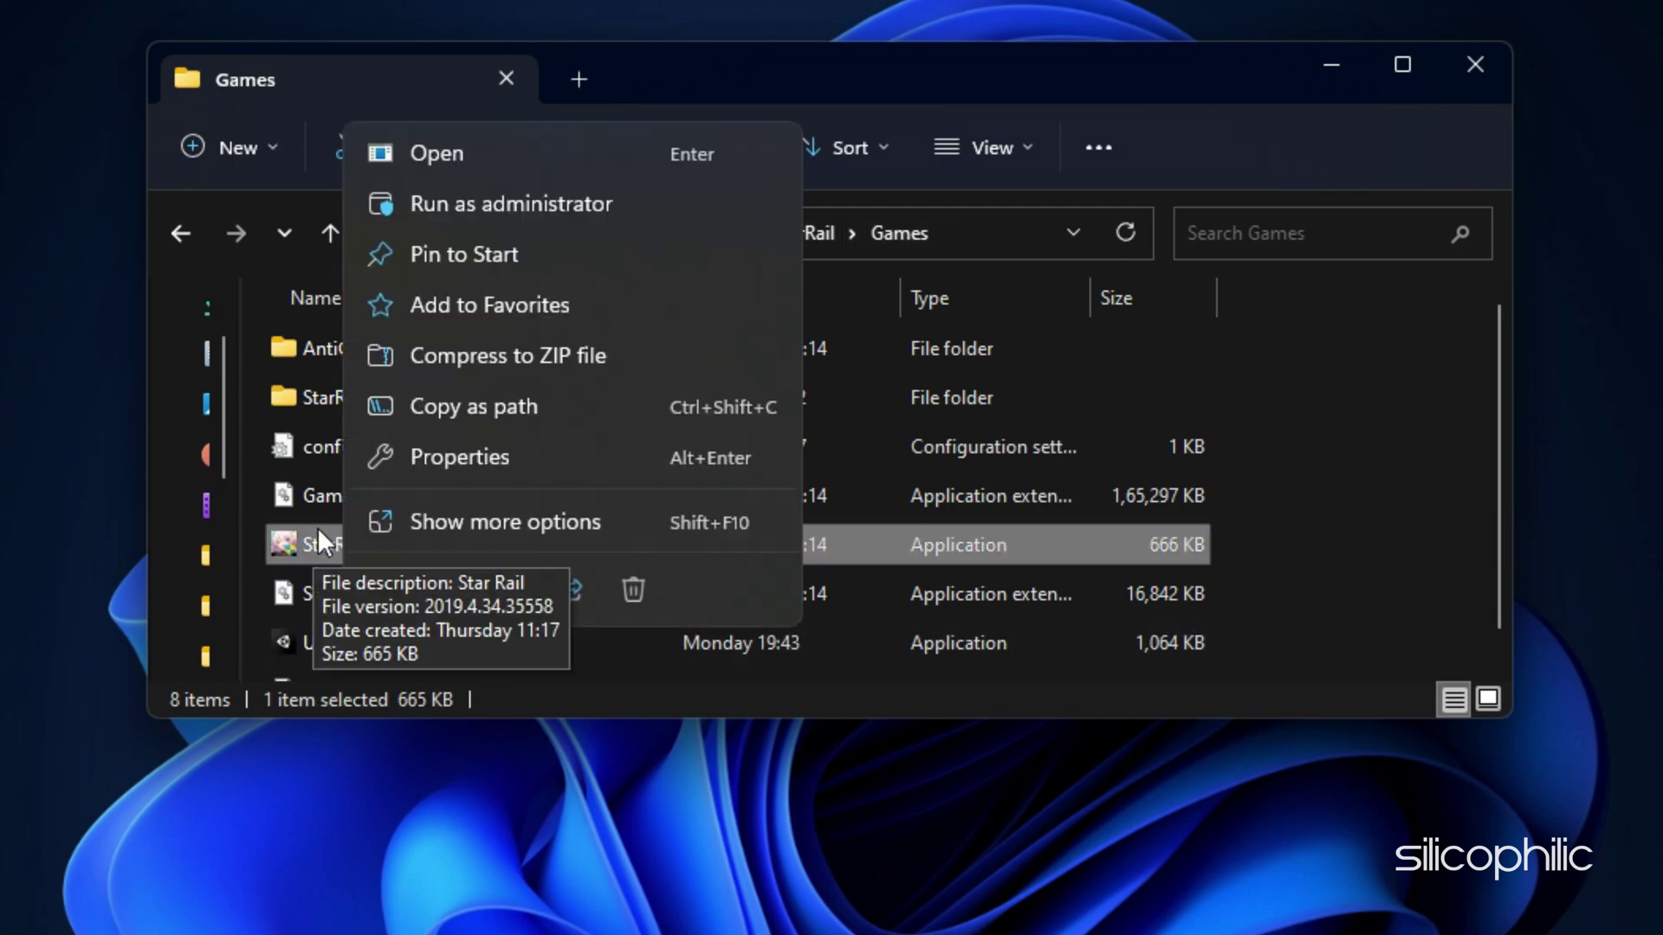
{"action": "left_click", "coordinate": [535, 461]}
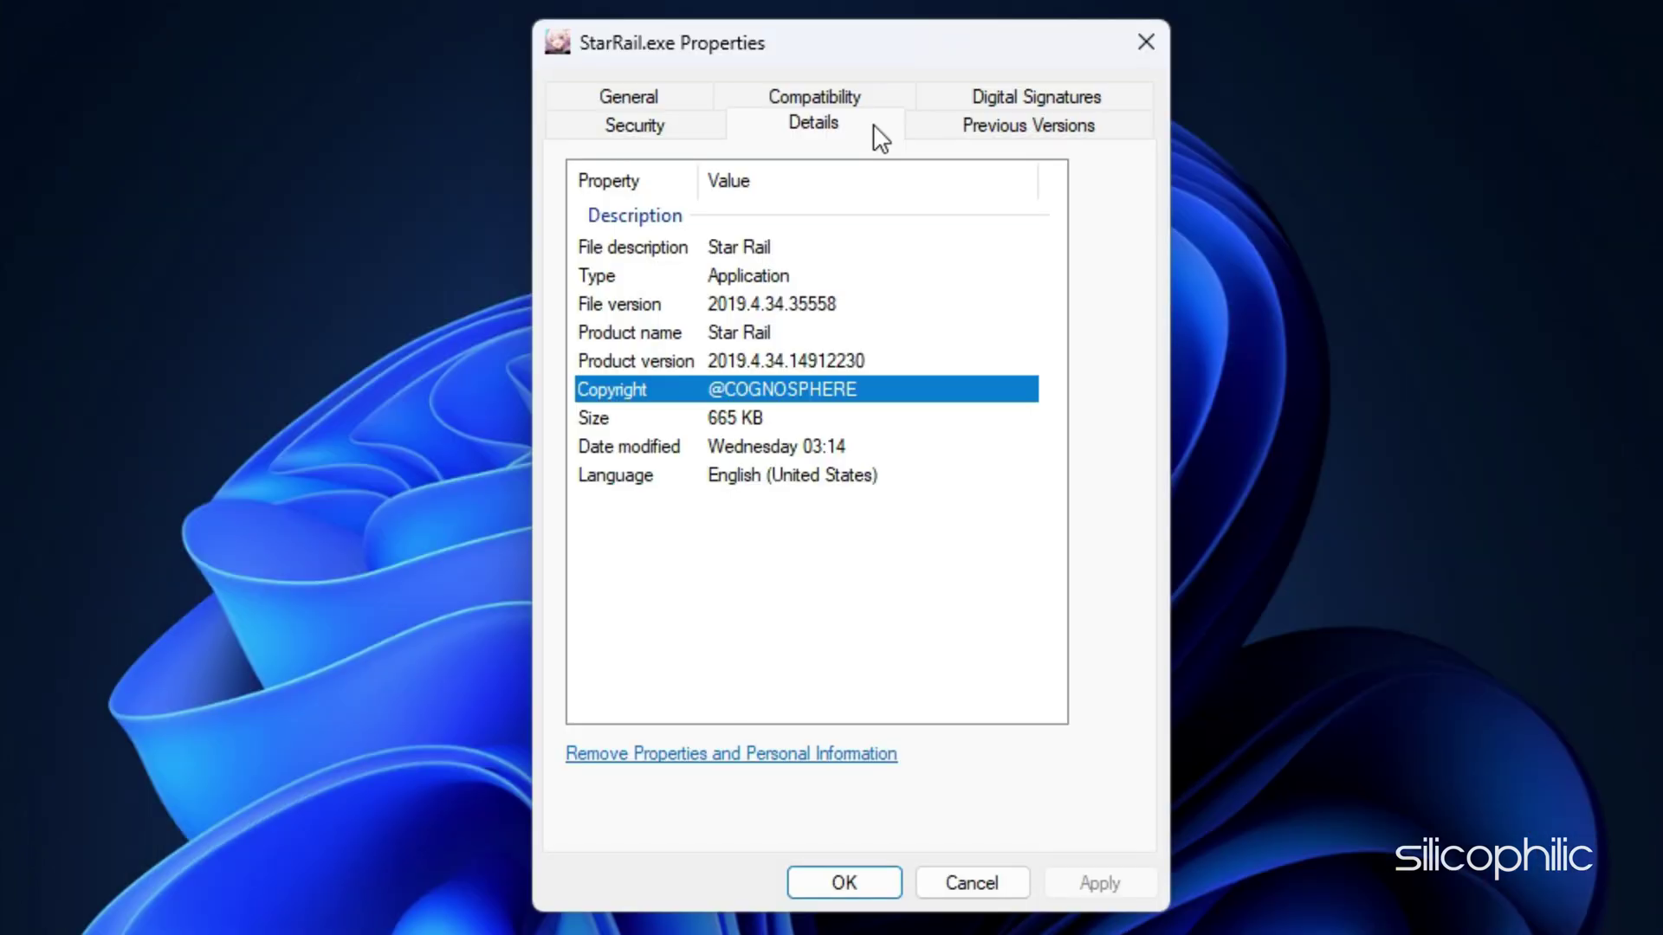
{"action": "left_click", "coordinate": [845, 98]}
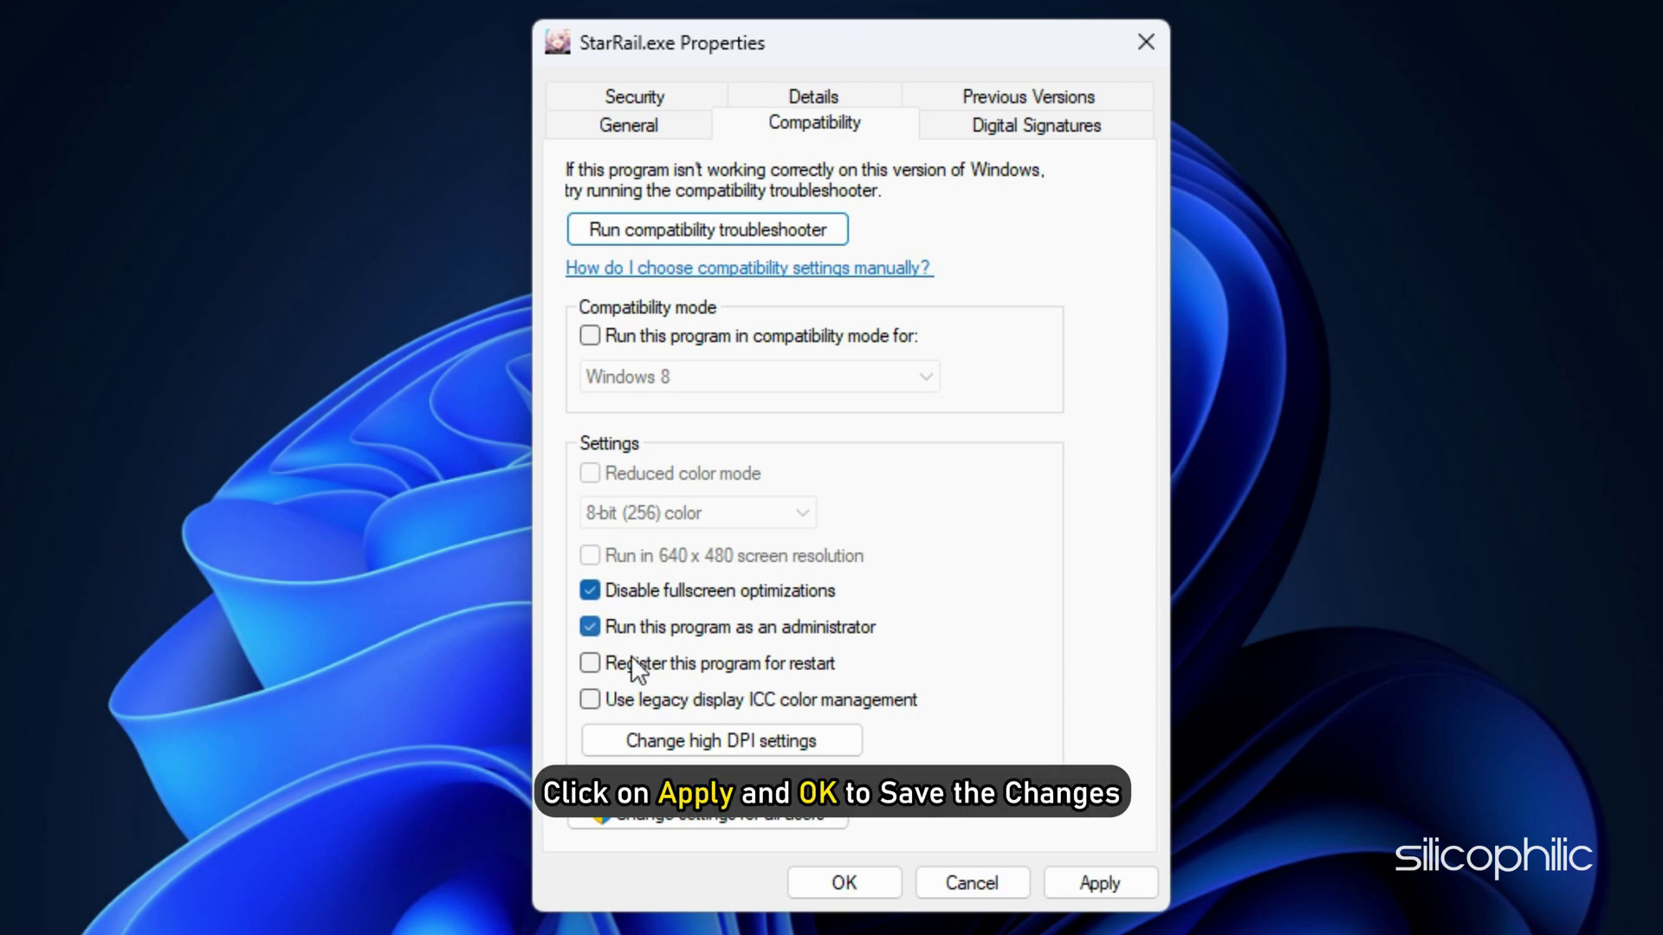
{"action": "left_click", "coordinate": [1145, 890]}
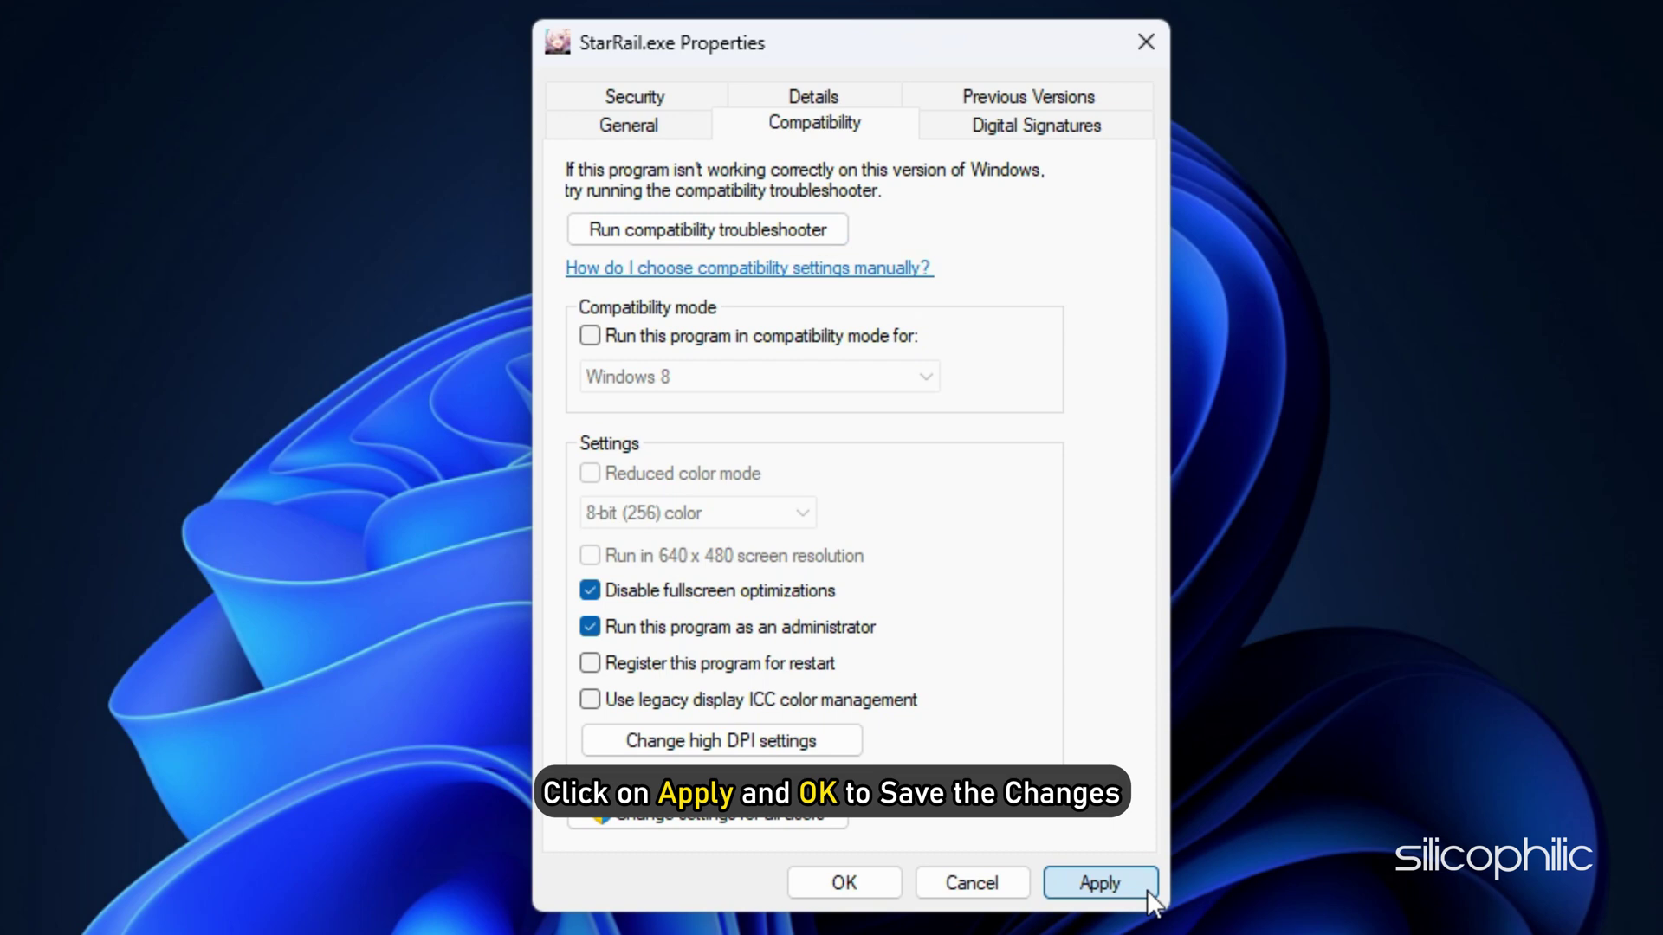
{"action": "left_click", "coordinate": [892, 885]}
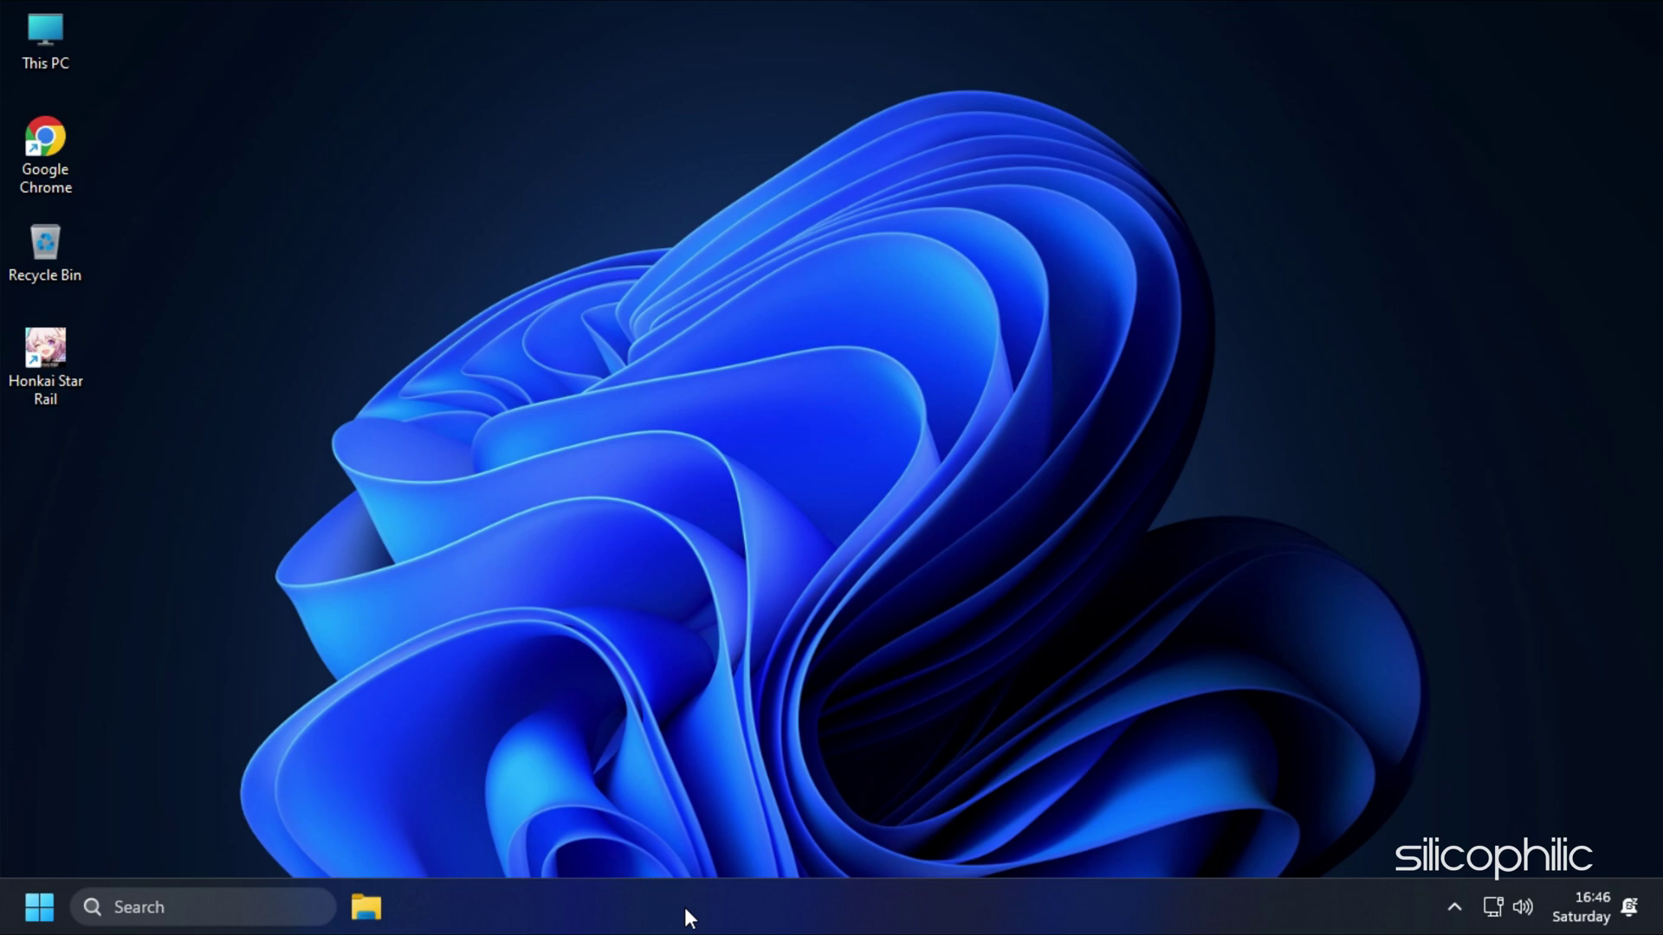
Step: Uninstall Star Rail through appwiz.cpl, then start its reinstall from the Epic Games library
{"action": "key", "text": "super+r"}
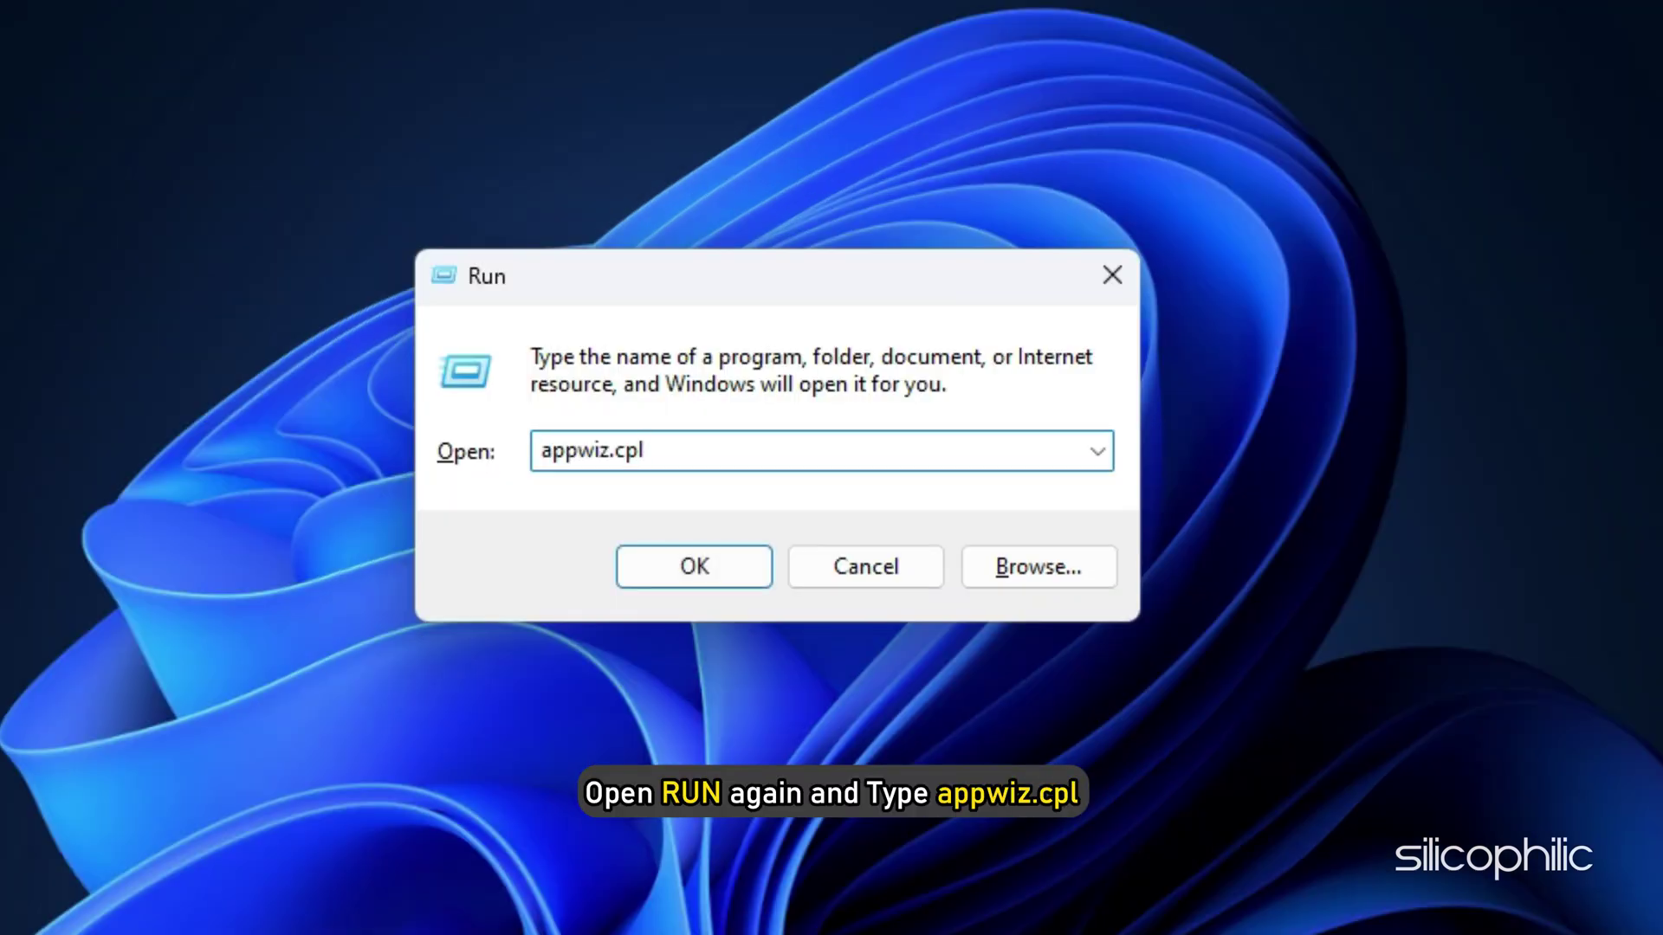
{"action": "key", "text": "Return"}
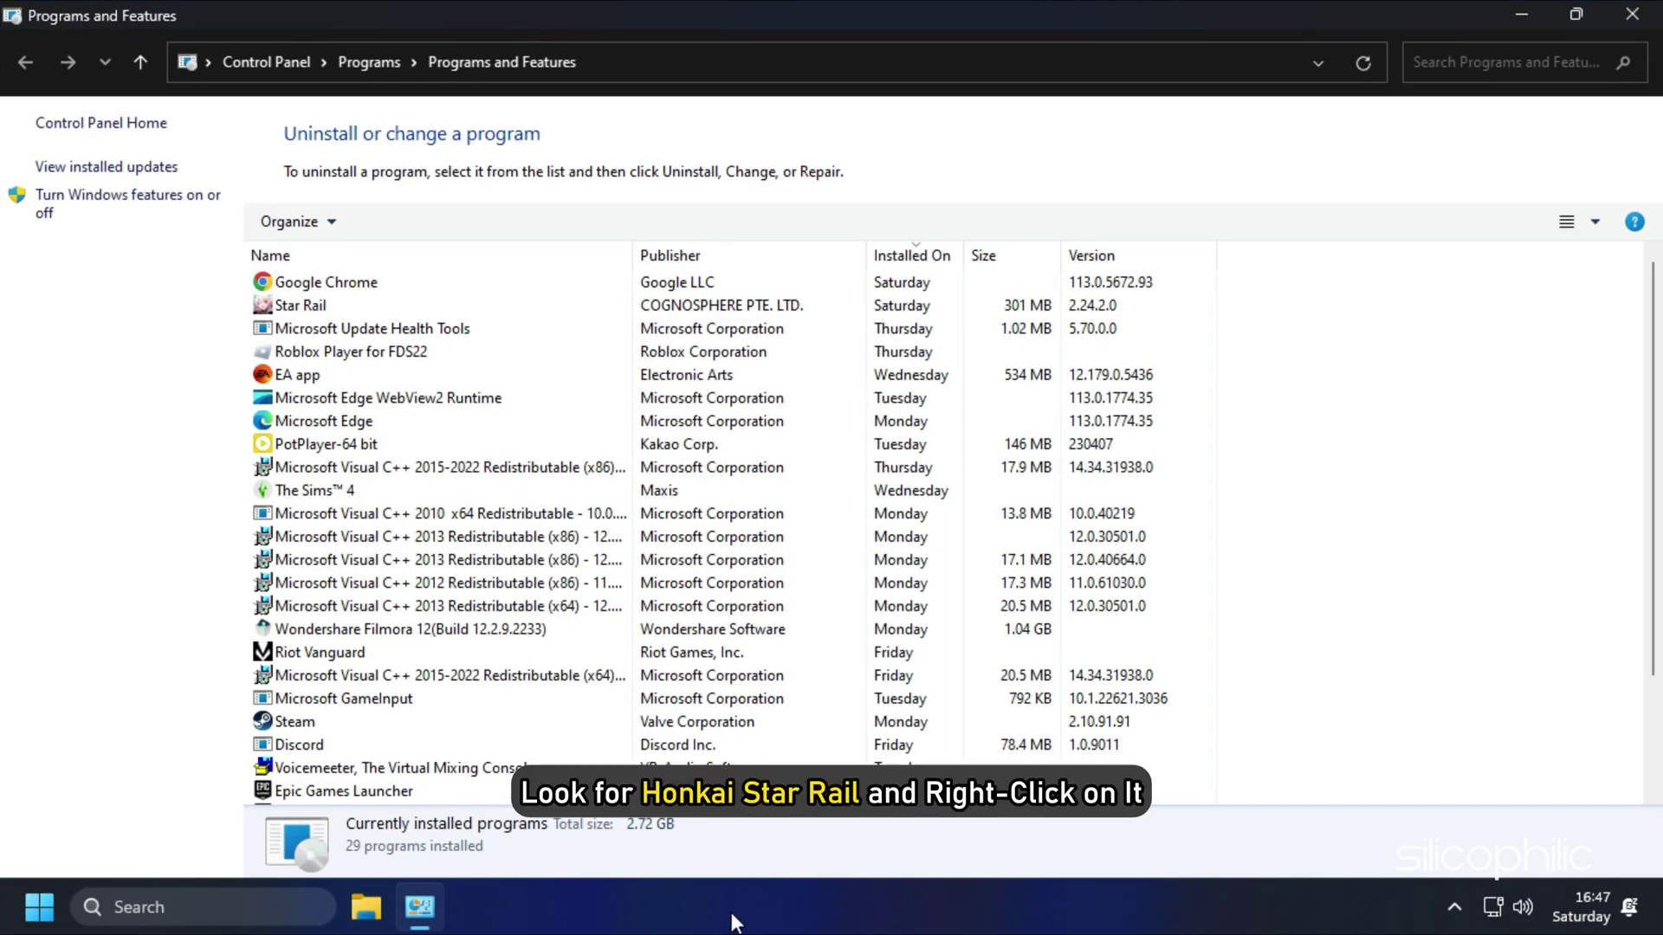
{"action": "left_click", "coordinate": [470, 307]}
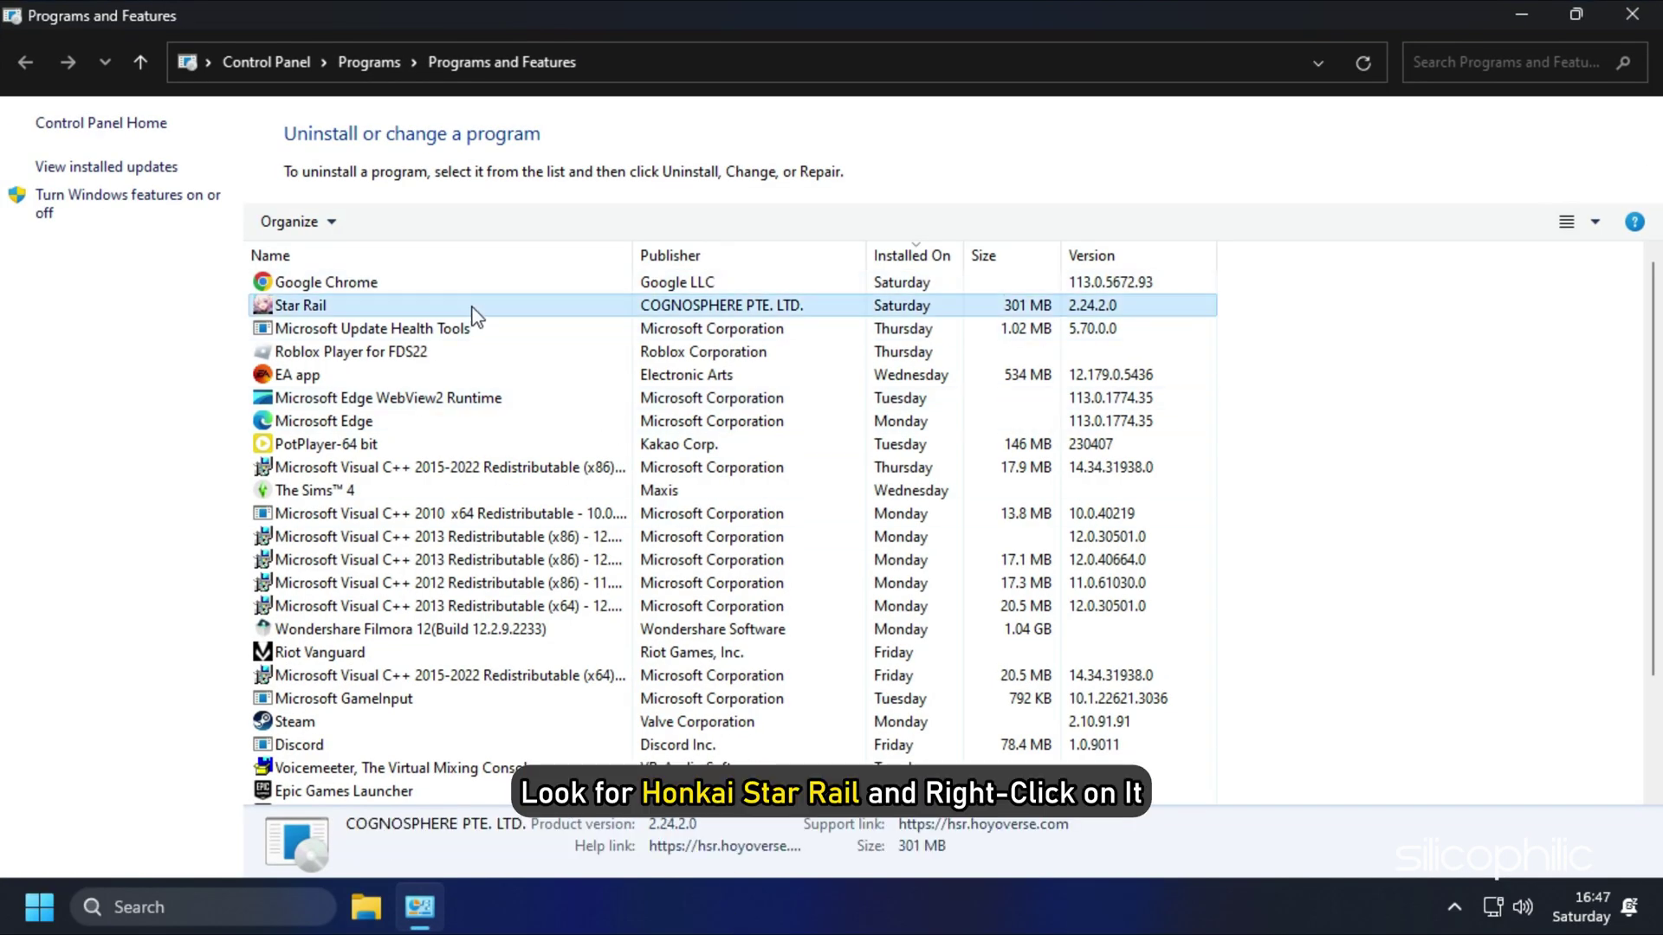
{"action": "right_click", "coordinate": [470, 307]}
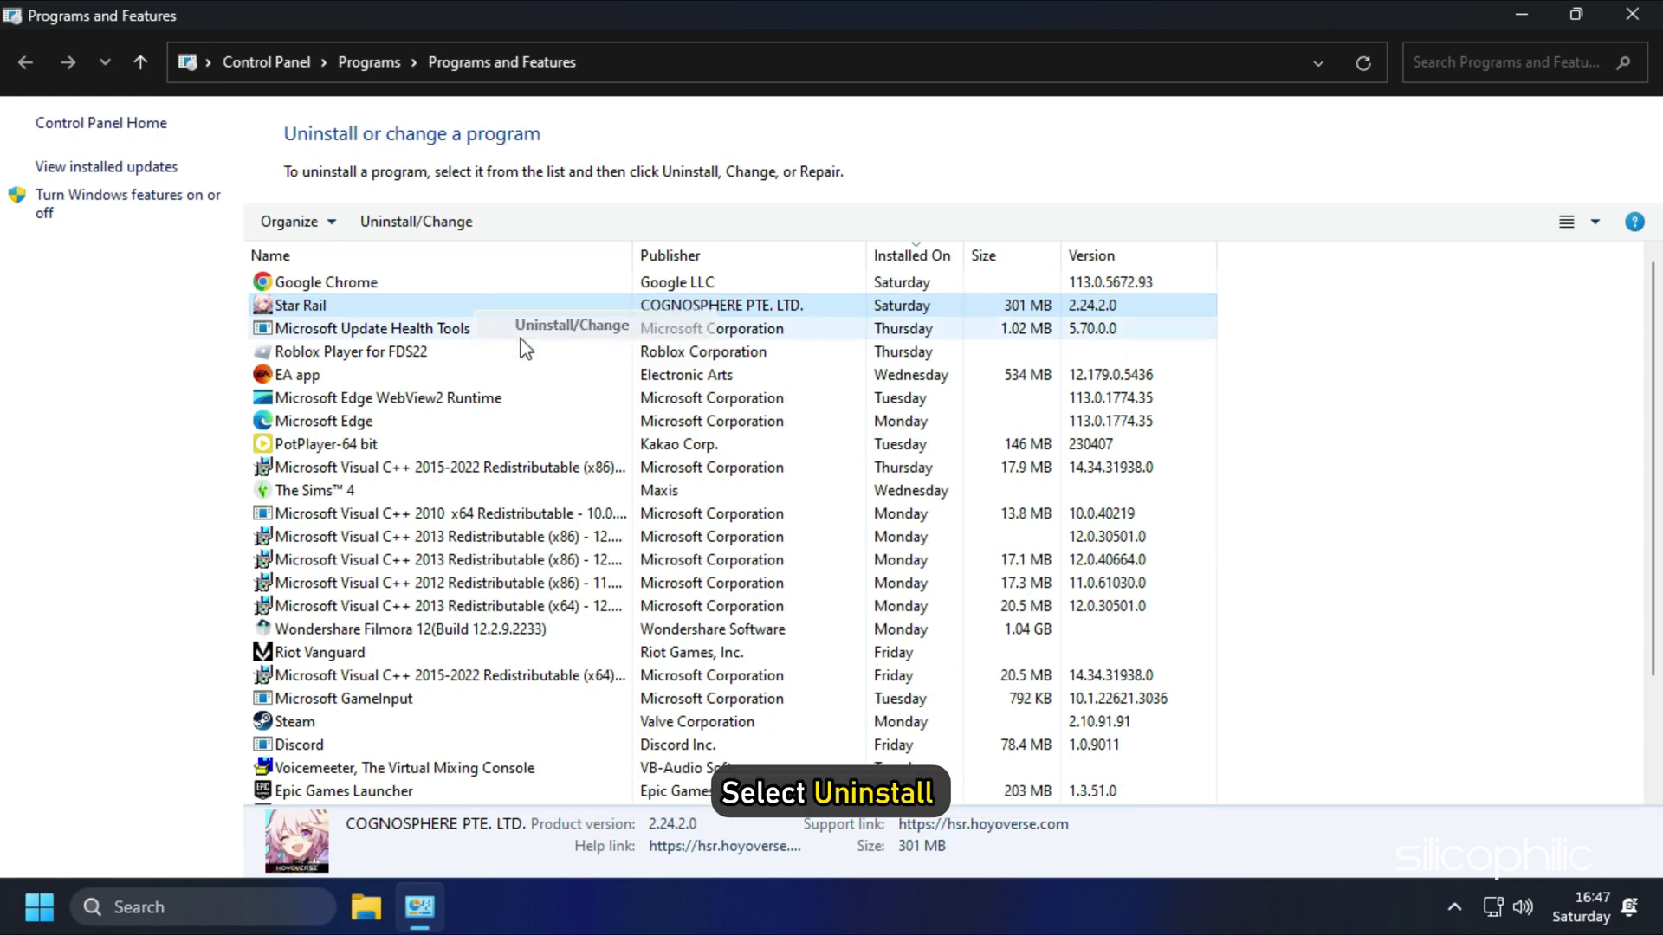
{"action": "left_click", "coordinate": [521, 337]}
{"action": "left_click", "coordinate": [764, 659]}
{"action": "left_click", "coordinate": [888, 611]}
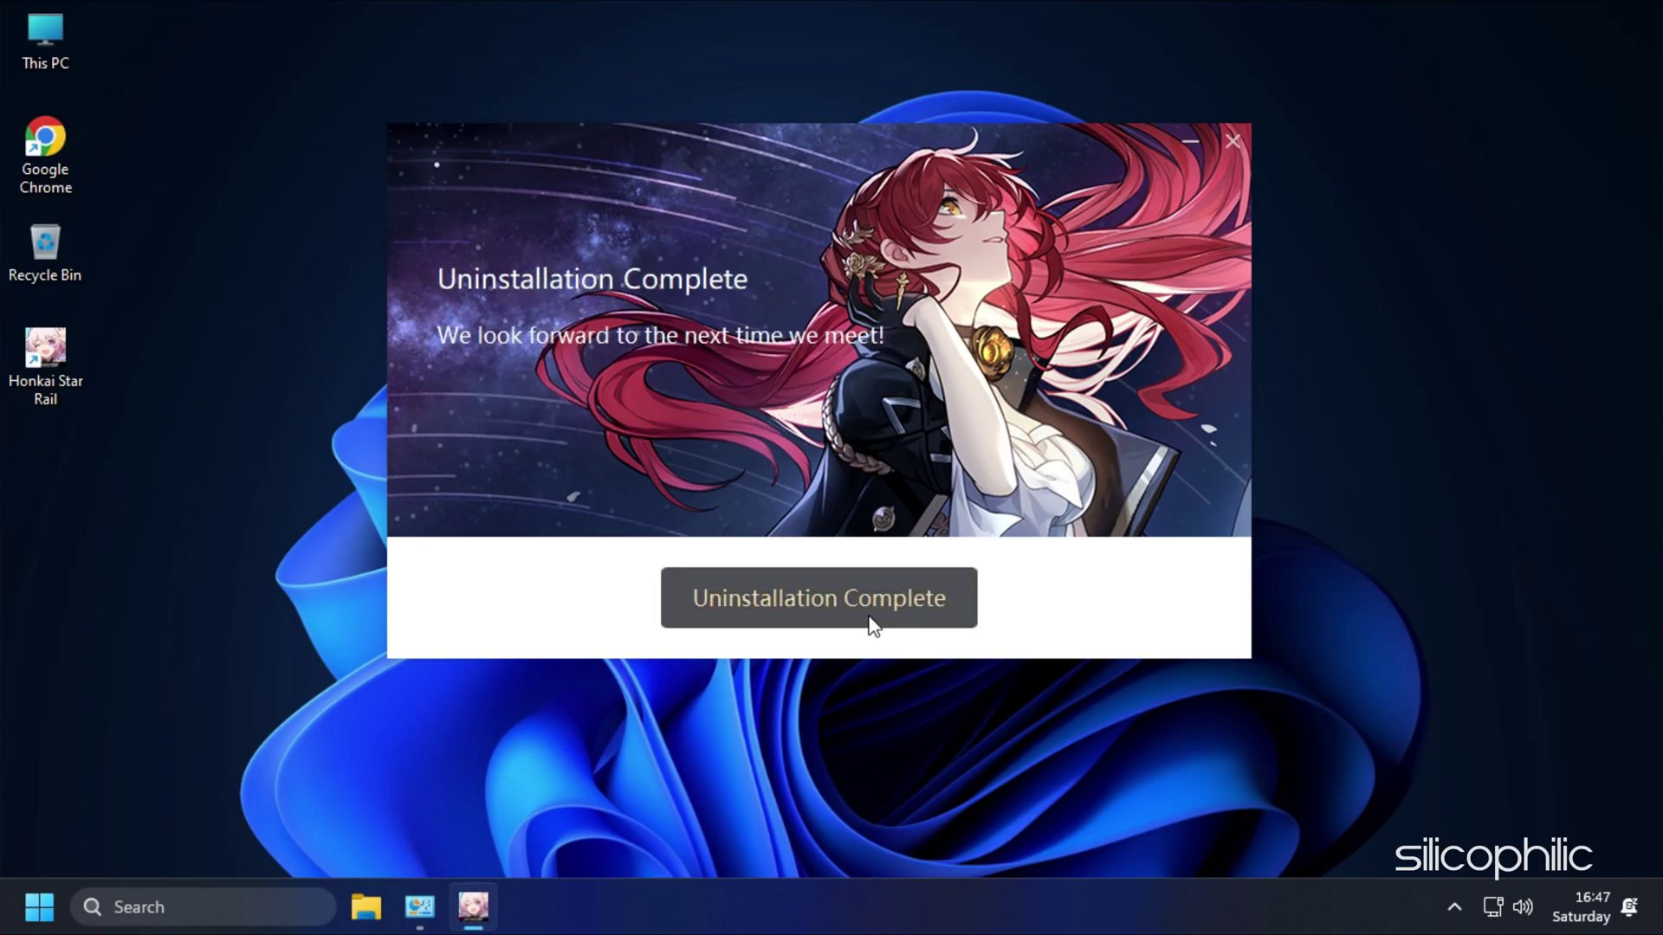
{"action": "left_click", "coordinate": [870, 617]}
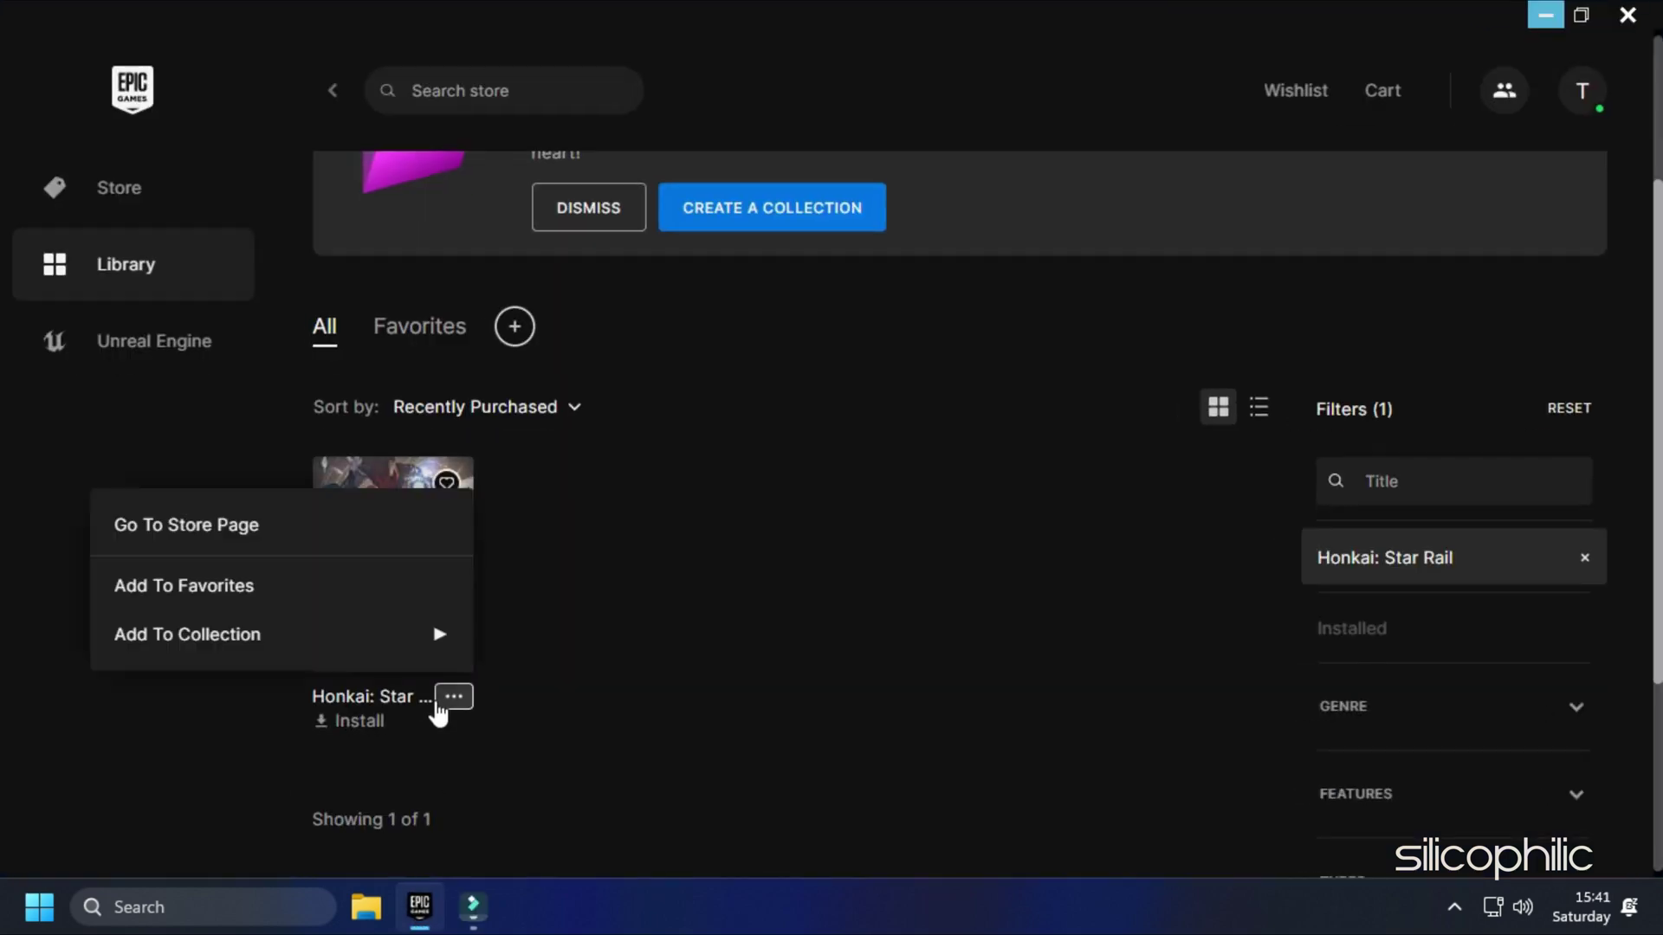
{"action": "left_click", "coordinate": [354, 724]}
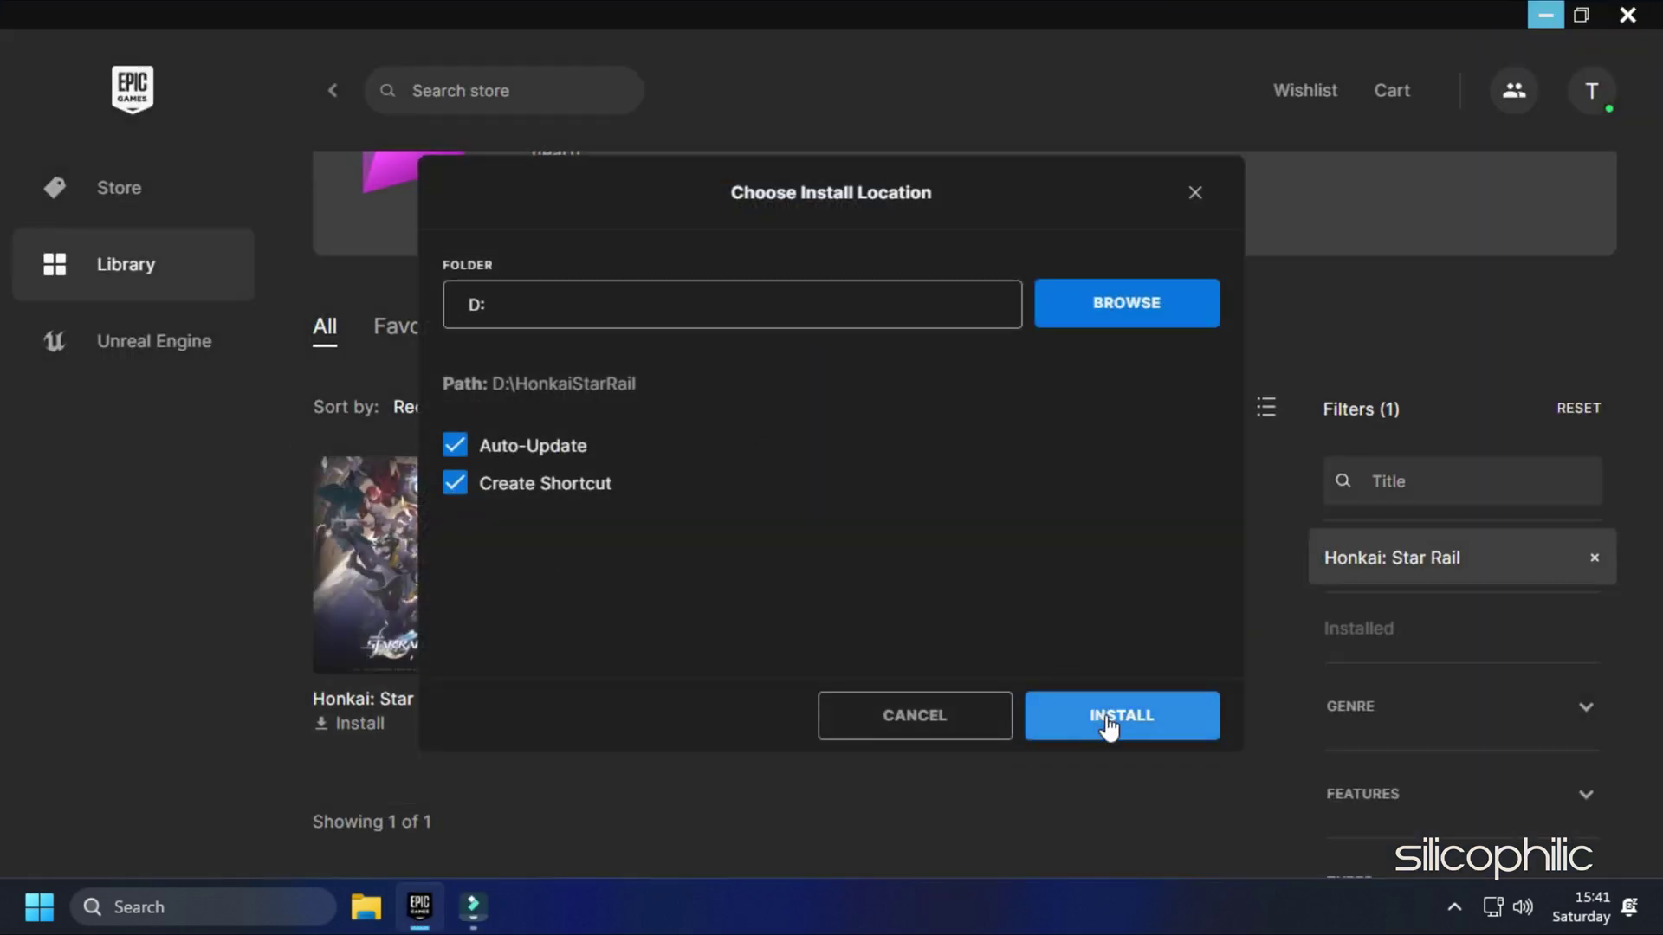